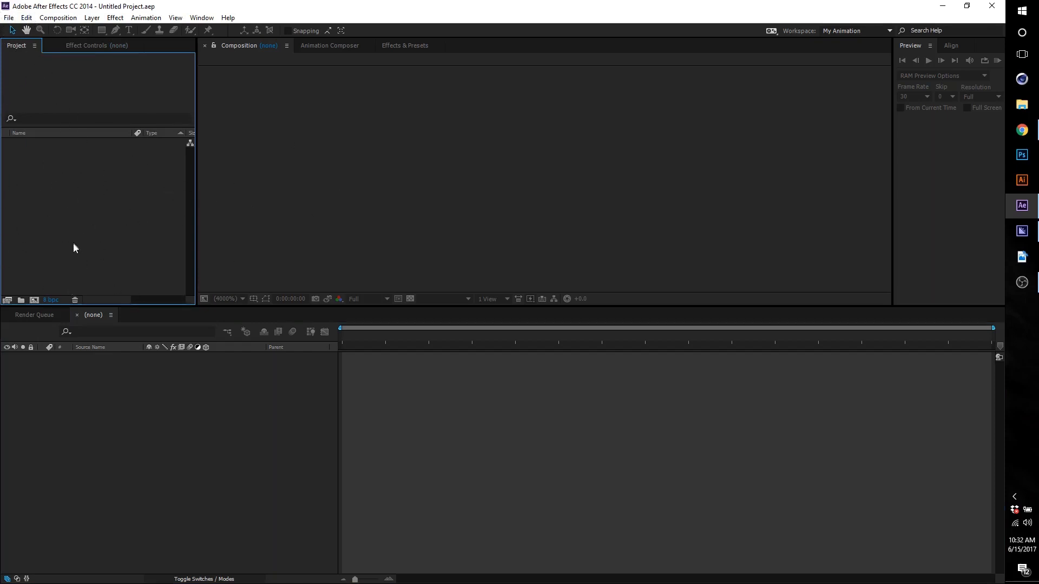
- Create two new folders in the project
{"action": "left_click", "coordinate": [21, 299]}
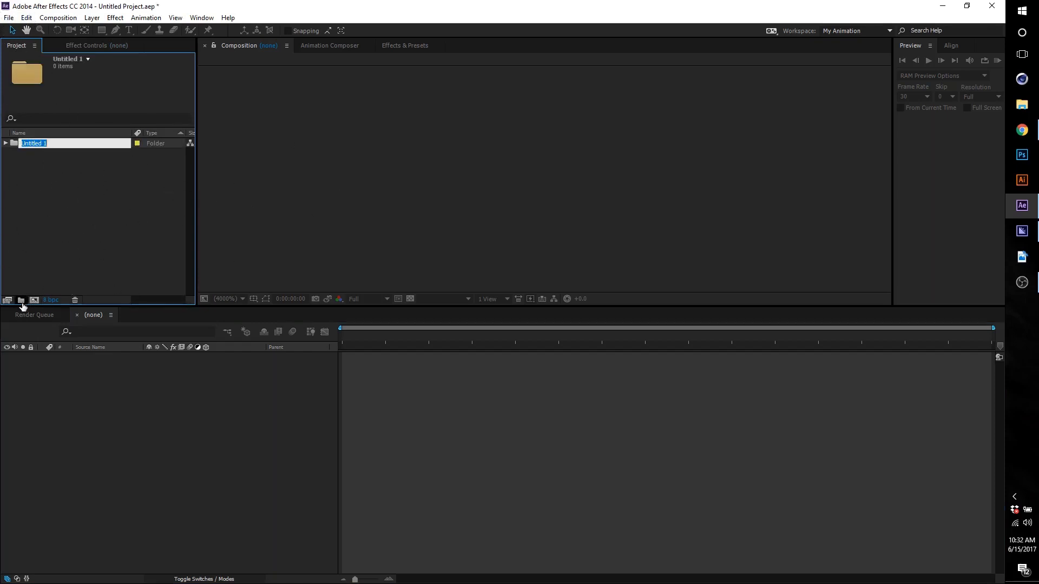
{"action": "left_click", "coordinate": [27, 288]}
{"action": "left_click", "coordinate": [20, 300]}
{"action": "left_click", "coordinate": [101, 229]}
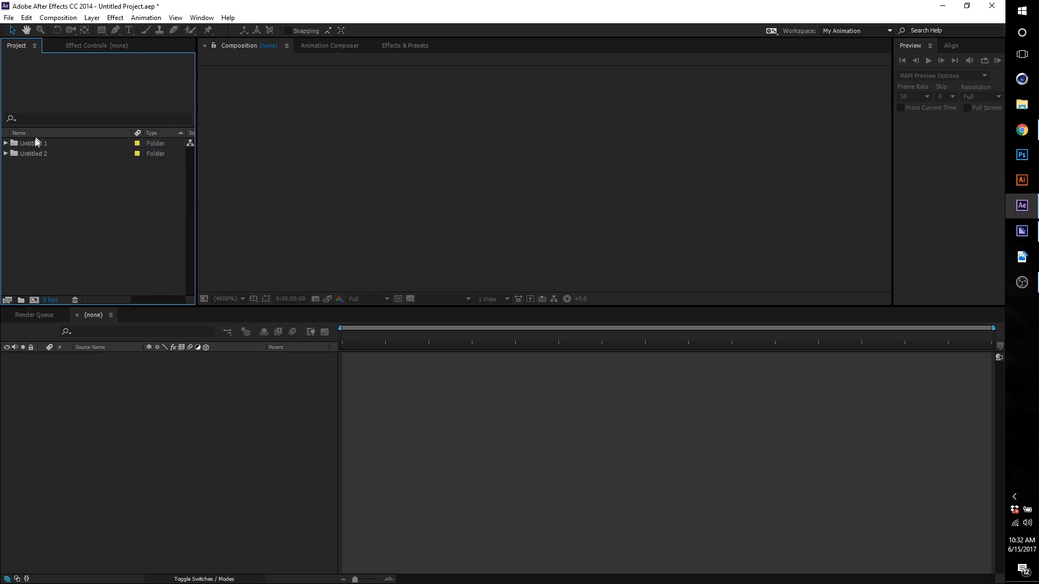
- Rename the first untitled folder to CLIPS
{"action": "left_click", "coordinate": [34, 144]}
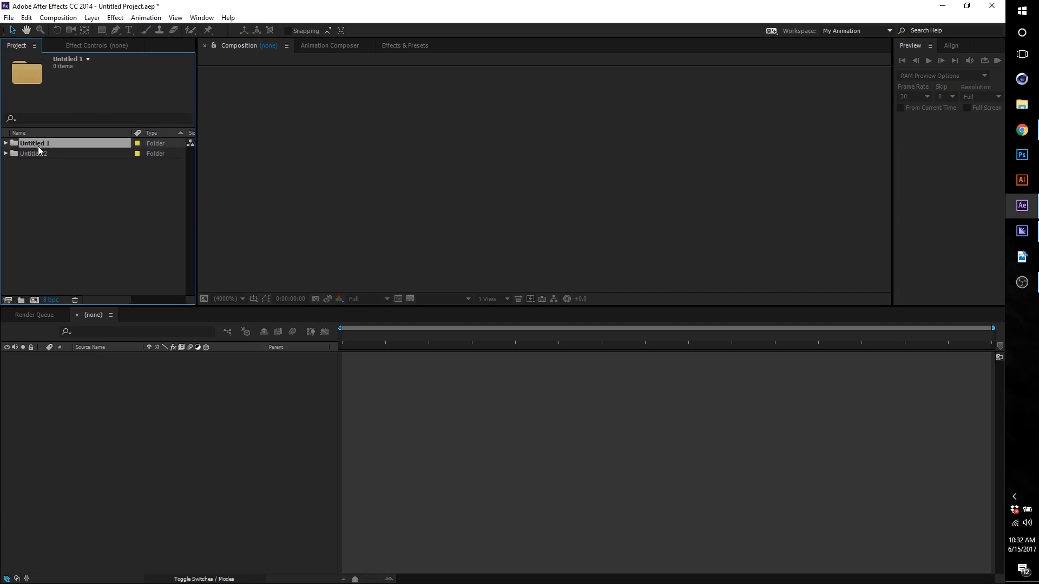
{"action": "right_click", "coordinate": [38, 146]}
{"action": "left_click", "coordinate": [82, 297]}
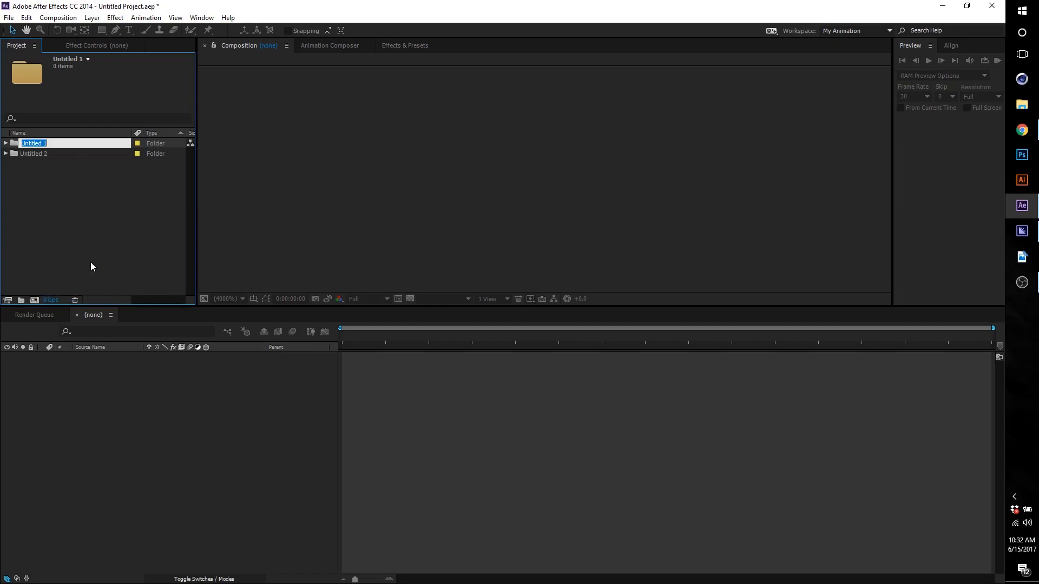
{"action": "type", "text": "CLIPS"}
{"action": "left_click", "coordinate": [39, 223]}
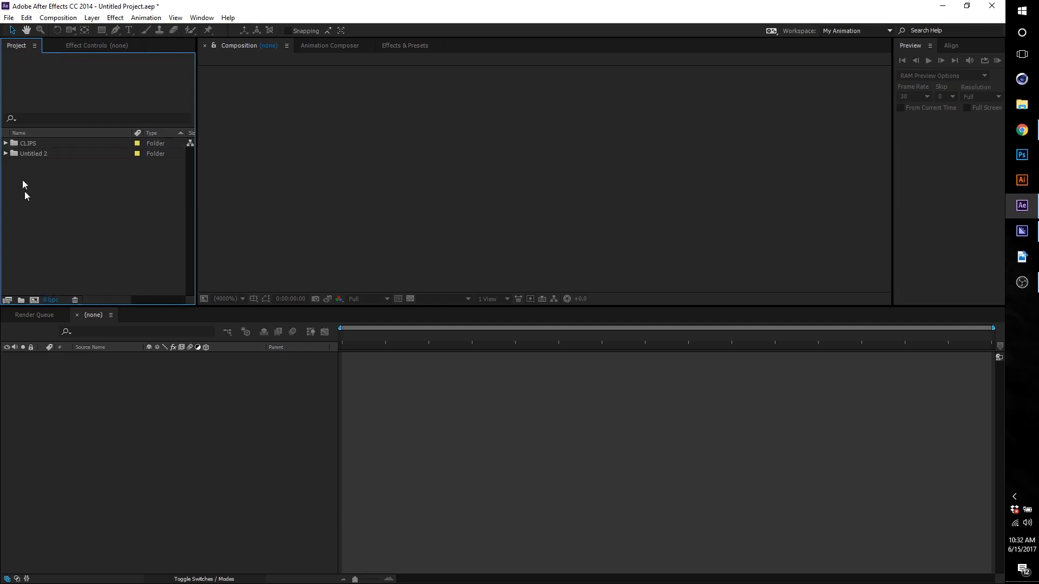
- Rename the remaining untitled folder to cinematics
{"action": "left_click", "coordinate": [33, 154]}
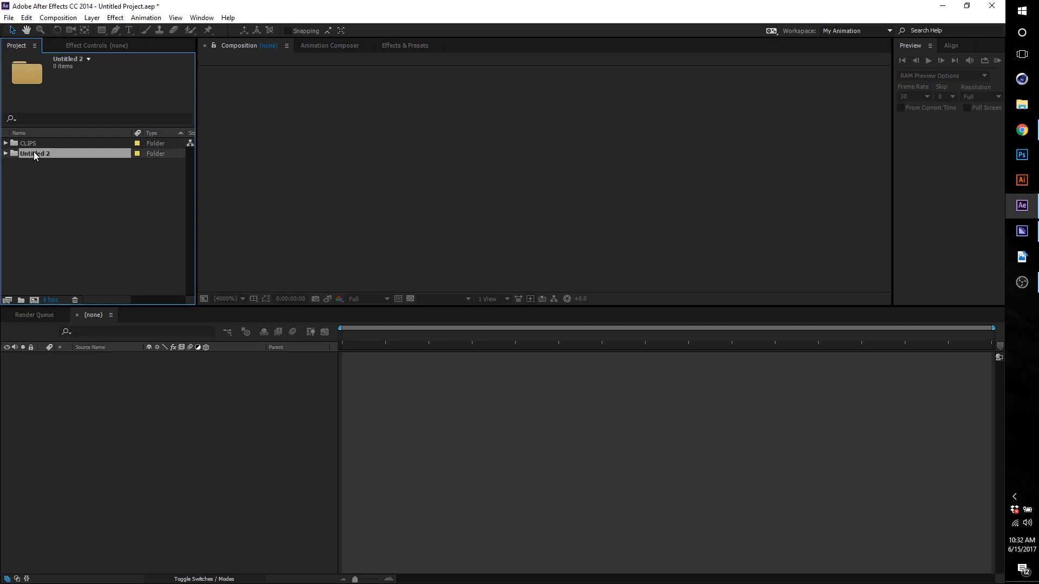
{"action": "right_click", "coordinate": [39, 156]}
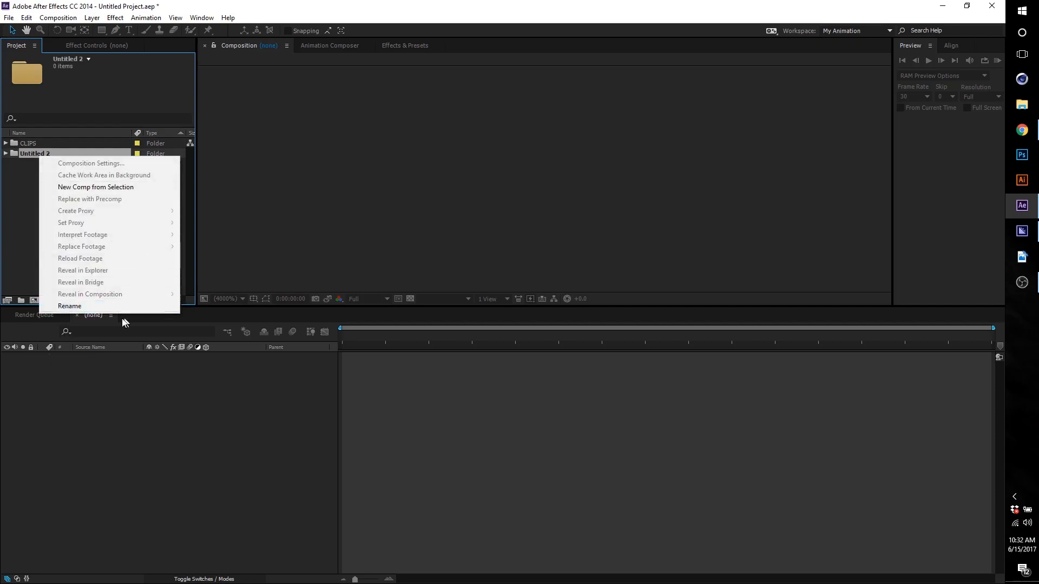
{"action": "left_click", "coordinate": [113, 305]}
{"action": "type", "text": "cinem"}
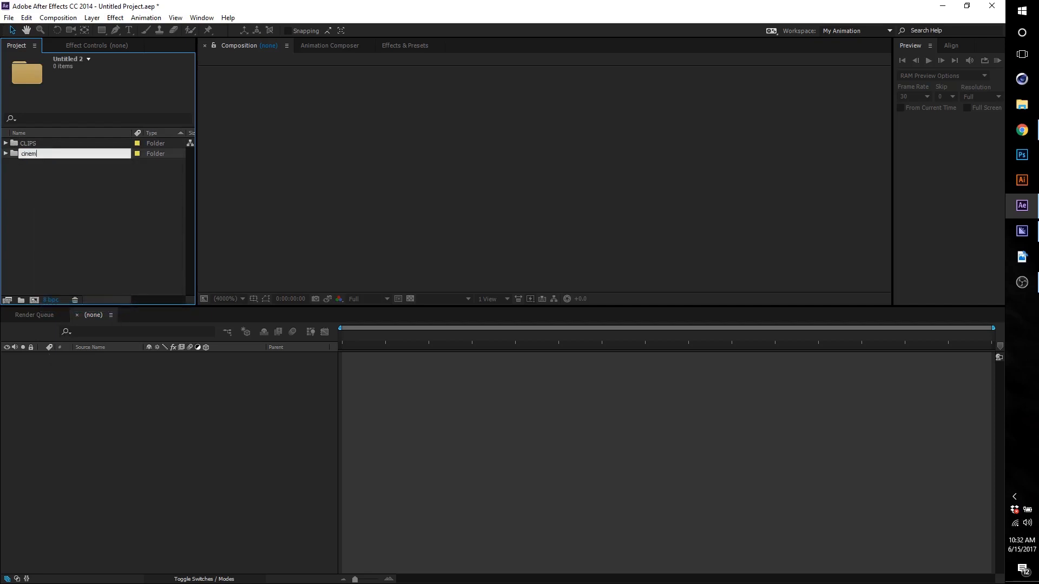
{"action": "type", "text": "atics"}
{"action": "left_click", "coordinate": [62, 220]}
- Create a third project folder named comps
{"action": "left_click", "coordinate": [20, 300]}
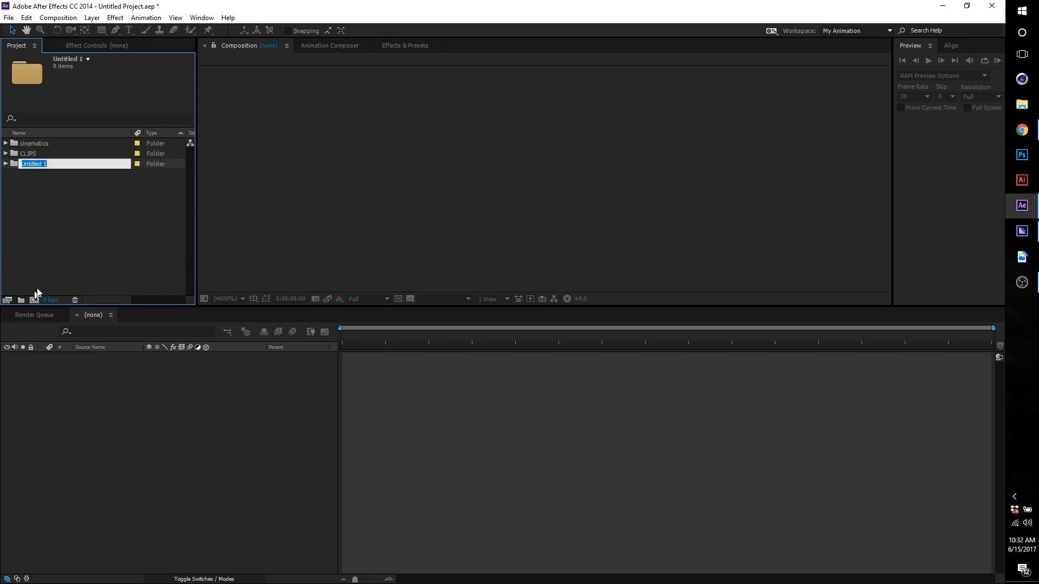
{"action": "type", "text": "comps"}
{"action": "left_click", "coordinate": [49, 276]}
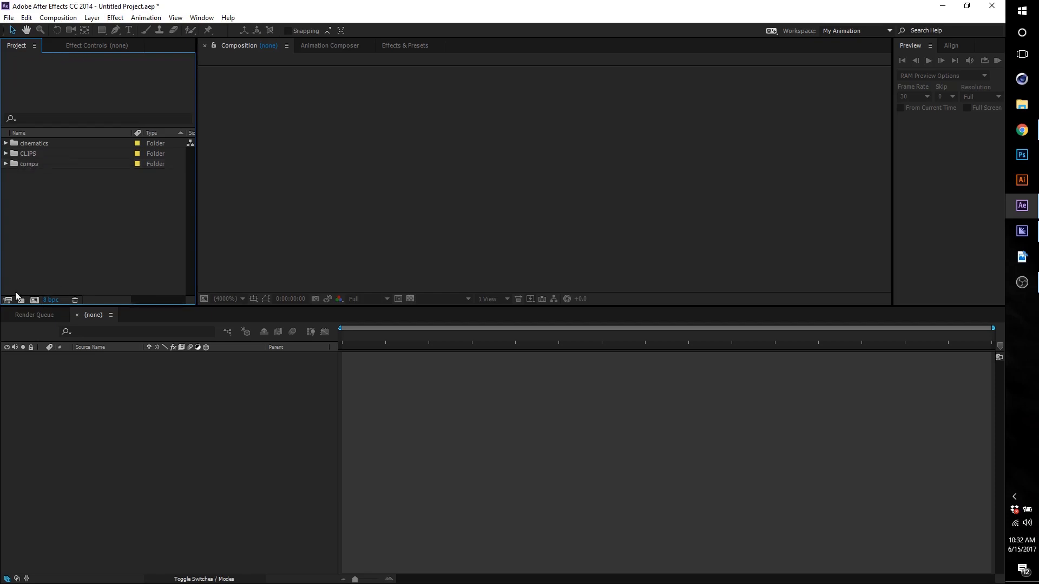
- Create a composition named main comp with the existing settings and file it in the comps folder
{"action": "left_click", "coordinate": [34, 300]}
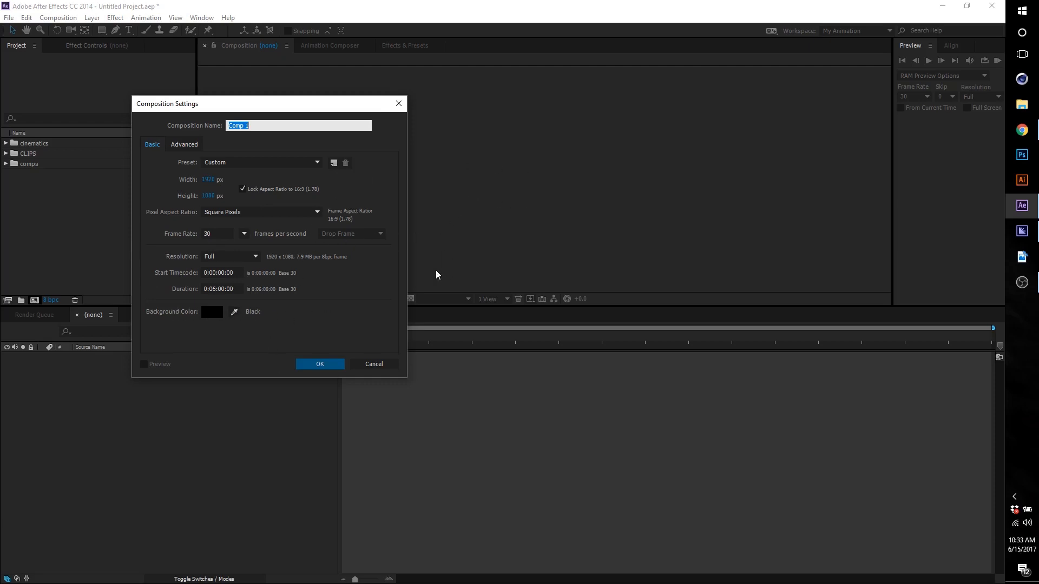
{"action": "type", "text": "main comp"}
{"action": "key", "text": "Return"}
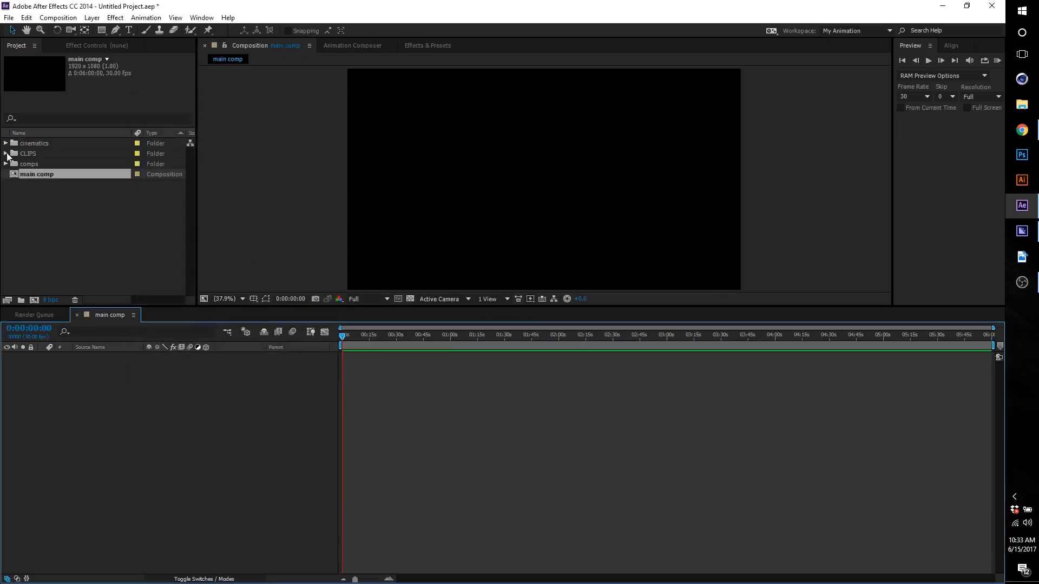
{"action": "left_click_drag", "start_coordinate": [34, 176], "coordinate": [49, 164]}
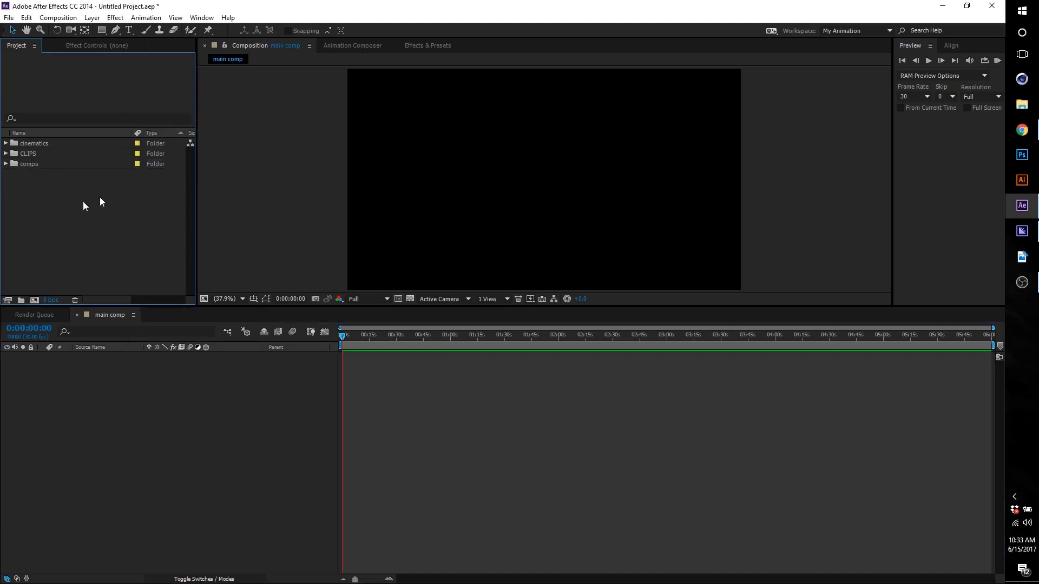
{"action": "left_click", "coordinate": [6, 164]}
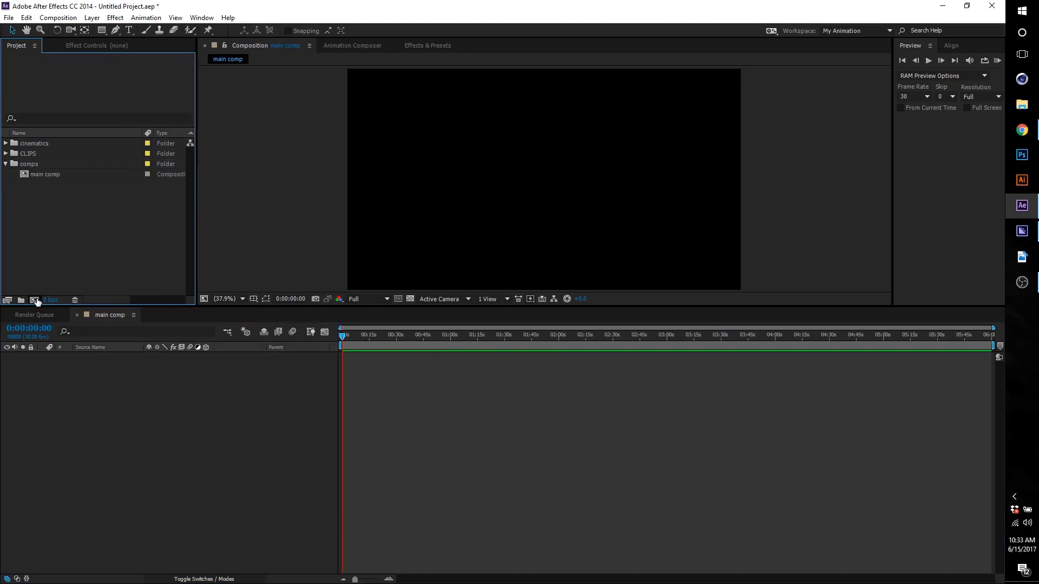
- Create a second composition named cc with the existing settings
{"action": "left_click", "coordinate": [34, 299]}
{"action": "type", "text": "cc"}
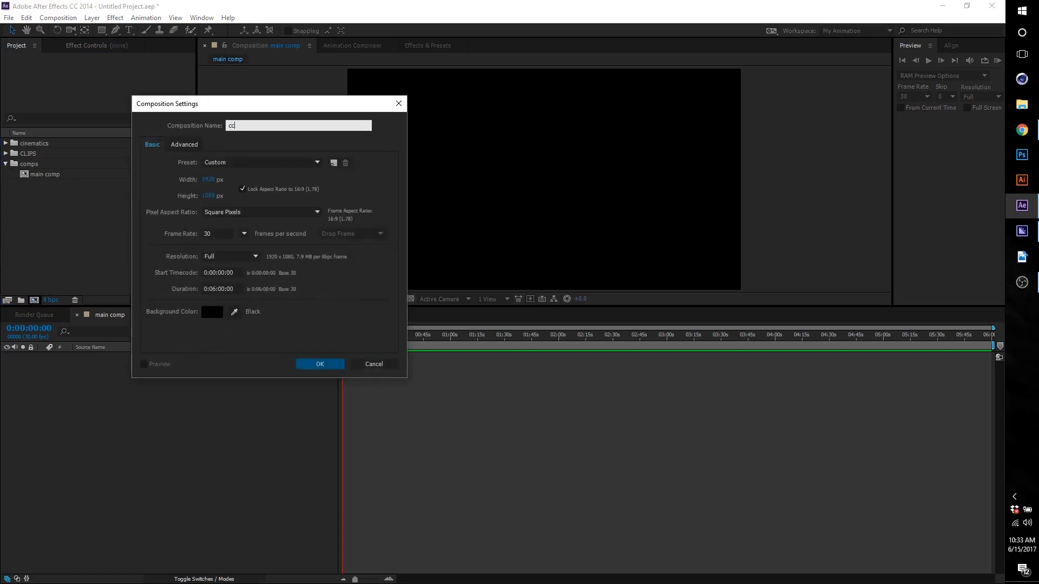
{"action": "key", "text": "Return"}
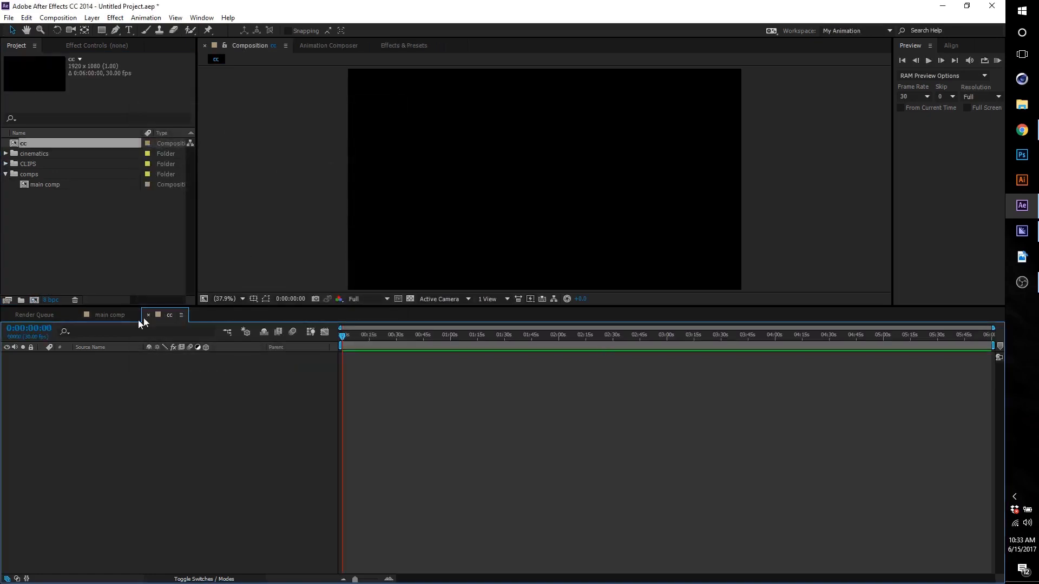
- Nest main comp as a layer in the cc composition and move cc into the comps folder
{"action": "left_click", "coordinate": [37, 186]}
{"action": "left_click_drag", "start_coordinate": [37, 185], "coordinate": [77, 418]}
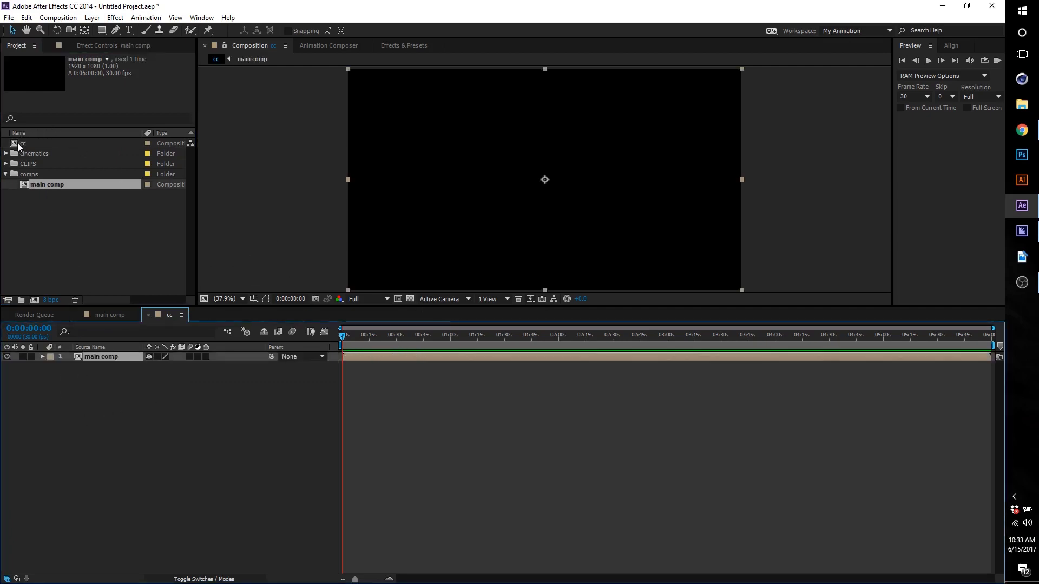
{"action": "left_click_drag", "start_coordinate": [21, 144], "coordinate": [41, 171]}
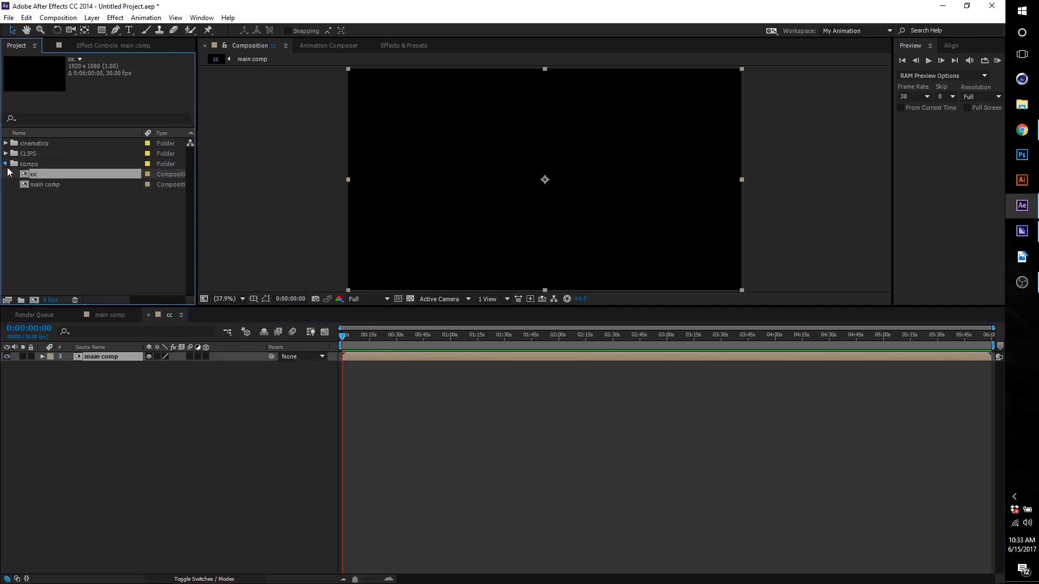
{"action": "left_click", "coordinate": [6, 163]}
- Compare the main comp and cc timelines, moving the playhead to 0:00:22:15 and back to the start
{"action": "left_click", "coordinate": [91, 314]}
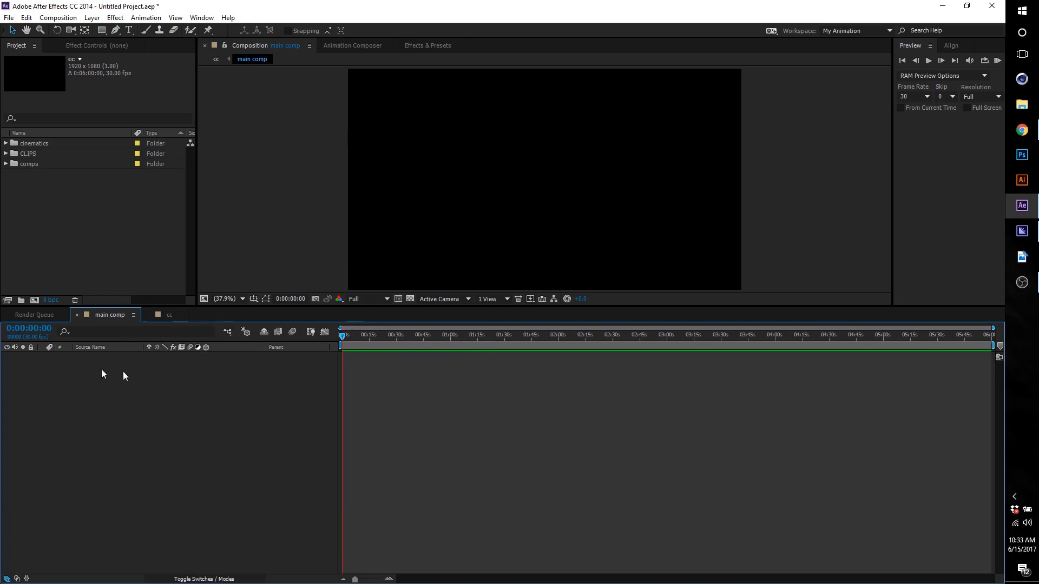
{"action": "left_click", "coordinate": [168, 314]}
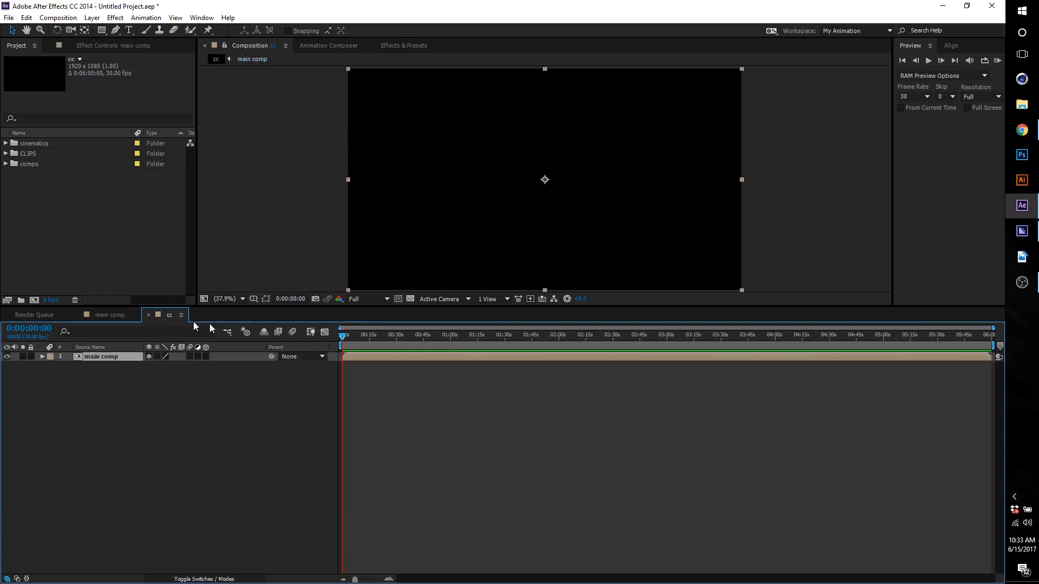
{"action": "left_click", "coordinate": [89, 315]}
{"action": "left_click", "coordinate": [174, 316]}
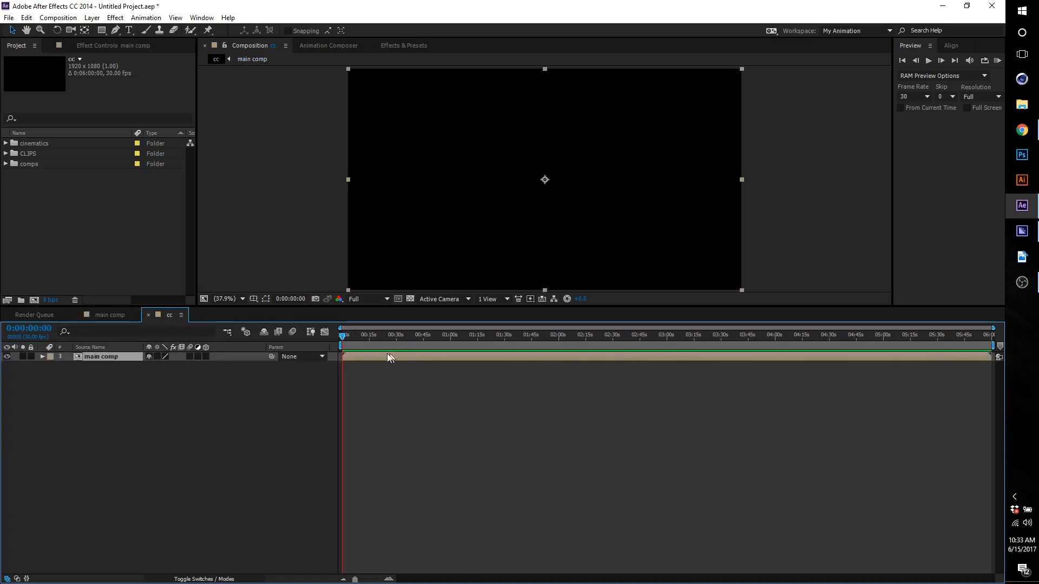
{"action": "left_click_drag", "start_coordinate": [344, 335], "coordinate": [382, 335]}
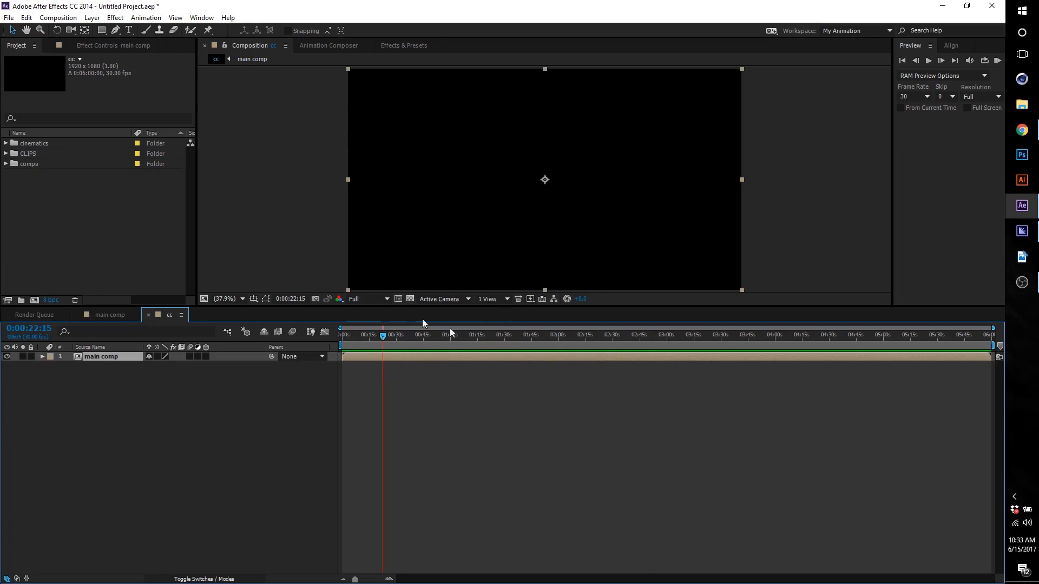
{"action": "left_click", "coordinate": [121, 314]}
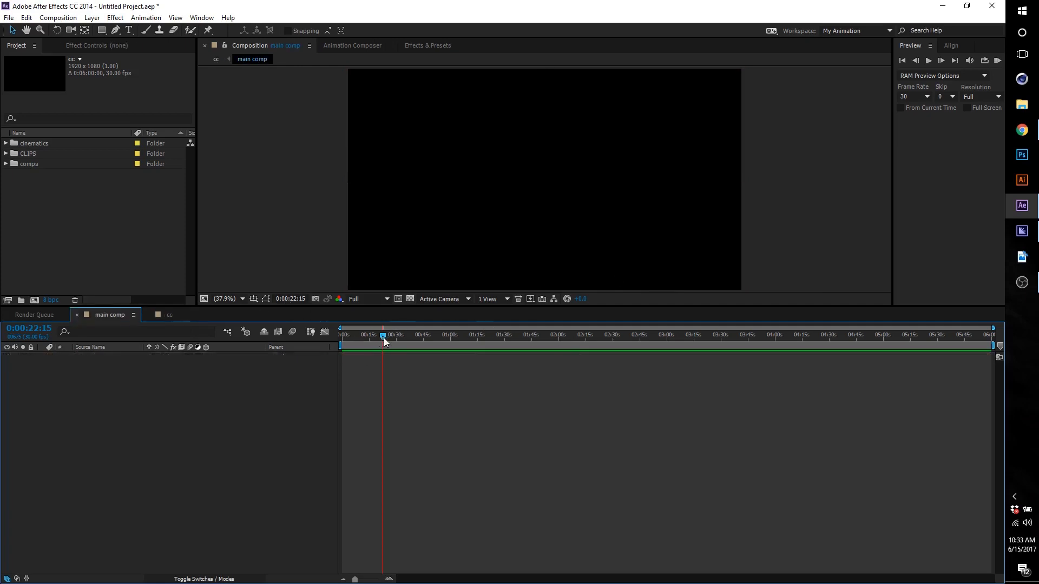
{"action": "left_click_drag", "start_coordinate": [384, 338], "coordinate": [168, 280]}
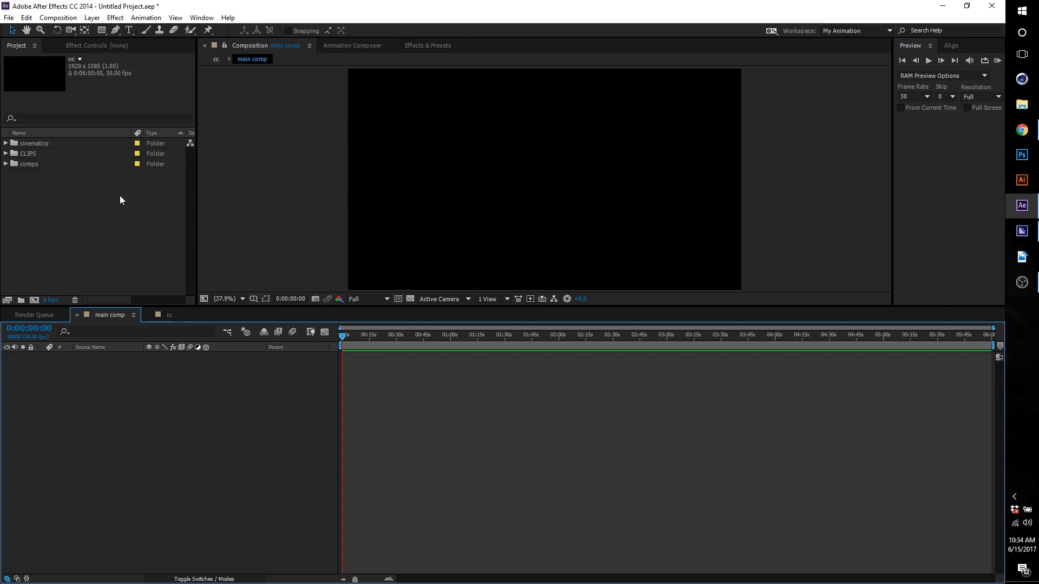
- Create another project folder named sfx
{"action": "left_click", "coordinate": [21, 301]}
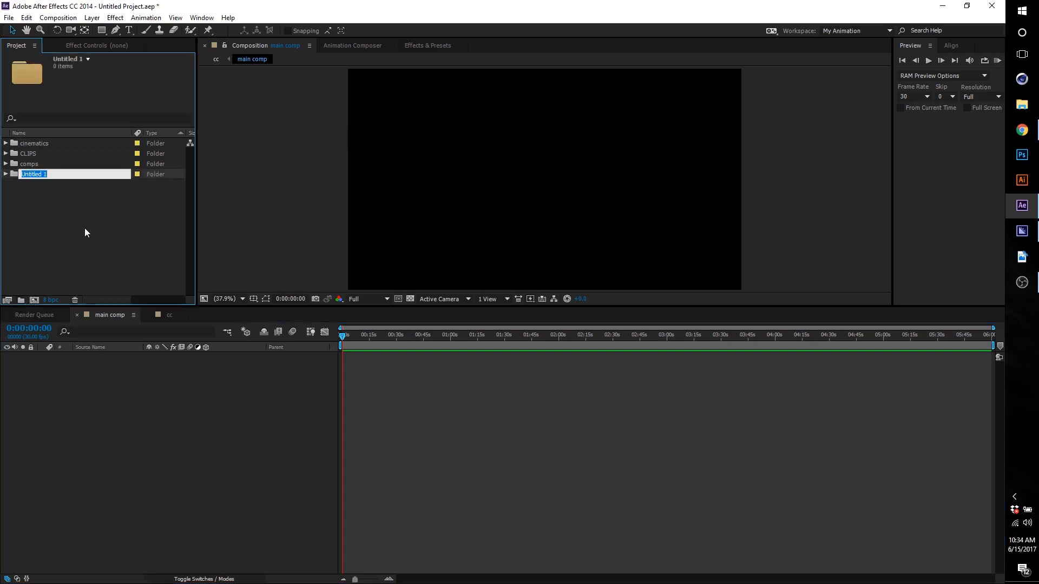
{"action": "type", "text": "sfx"}
{"action": "key", "text": "Return"}
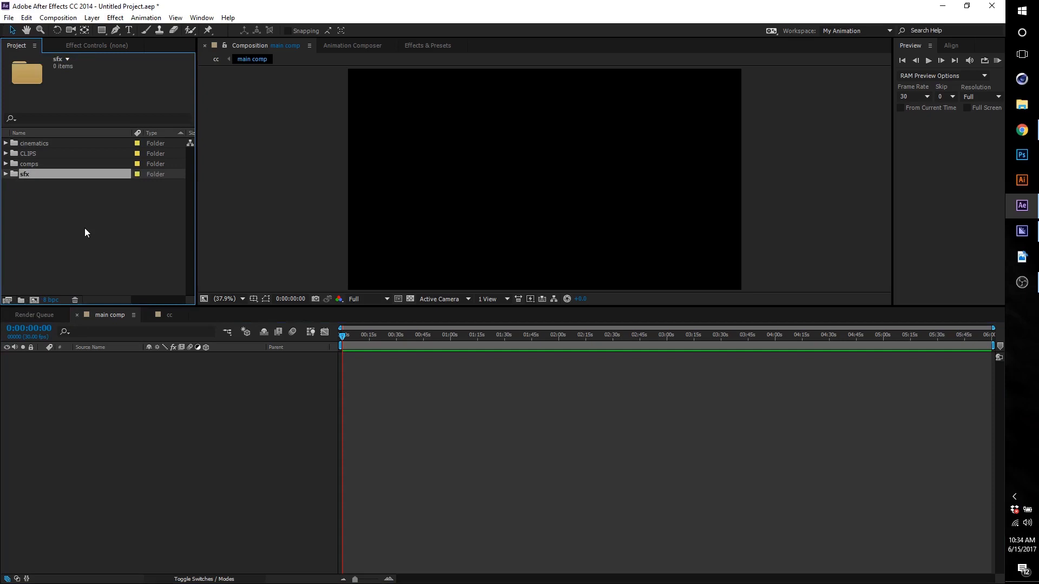
{"action": "left_click", "coordinate": [85, 232]}
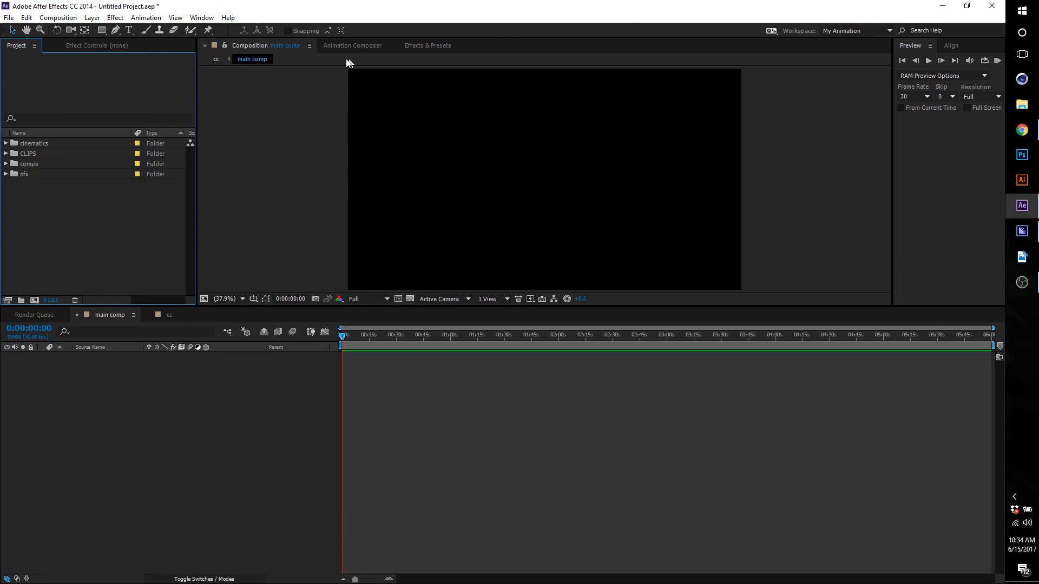
- Examine the Animation Composer presets and the Effects & Presets list
{"action": "left_click", "coordinate": [360, 44]}
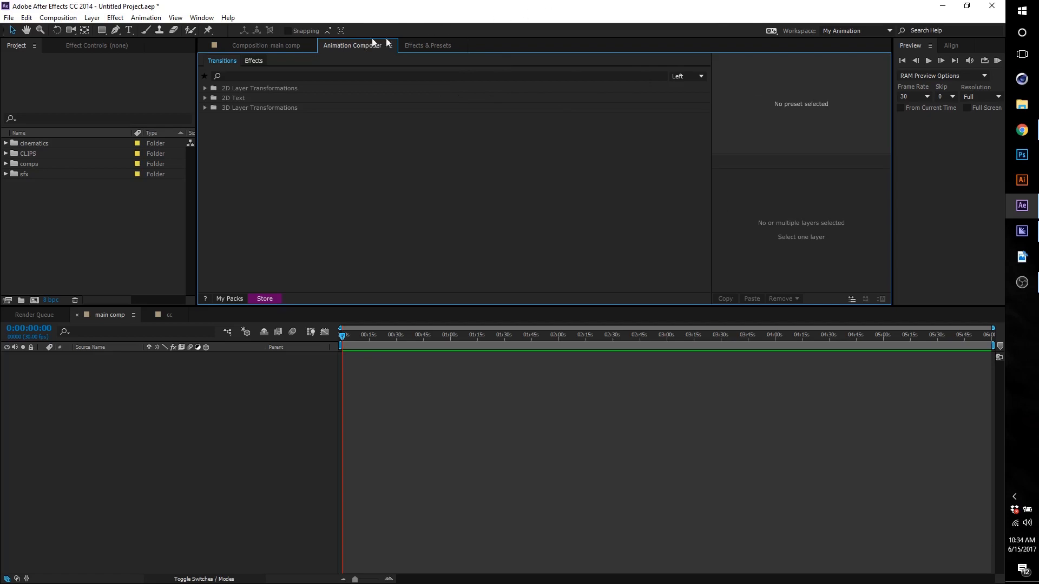
{"action": "left_click", "coordinate": [411, 45]}
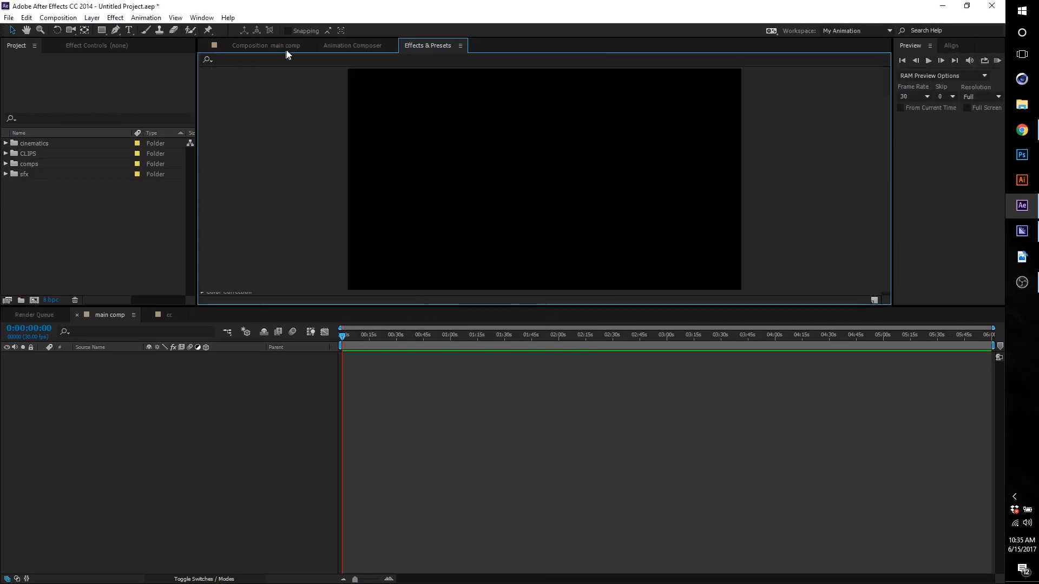
{"action": "left_click", "coordinate": [286, 52]}
{"action": "left_click", "coordinate": [386, 47]}
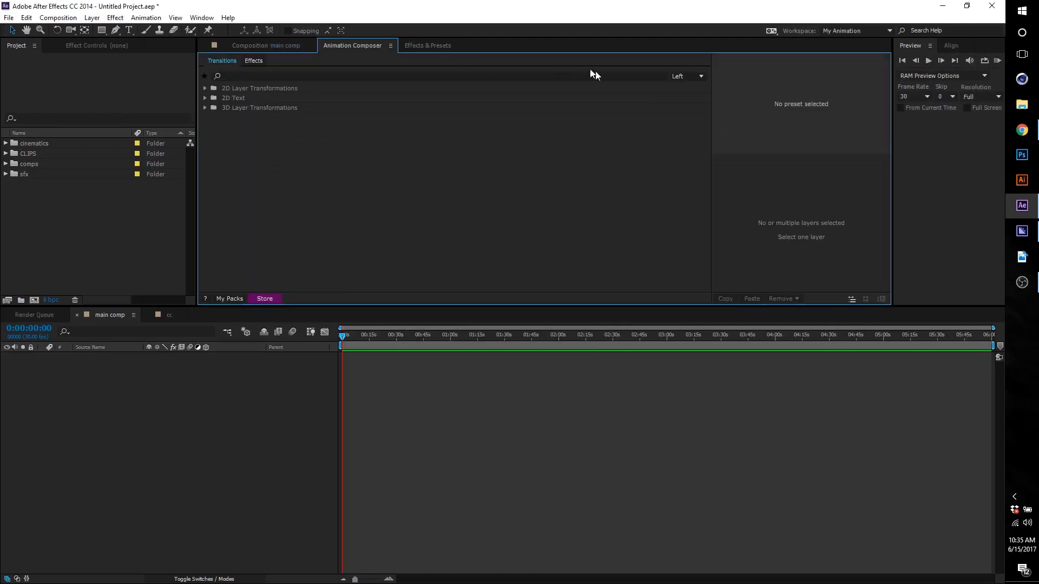
{"action": "mouse_move", "coordinate": [428, 46]}
{"action": "left_mouse_down"}
{"action": "mouse_move", "coordinate": [529, 65]}
{"action": "mouse_move", "coordinate": [967, 260]}
{"action": "mouse_move", "coordinate": [939, 320]}
{"action": "mouse_move", "coordinate": [944, 301]}
{"action": "mouse_move", "coordinate": [471, 92]}
{"action": "mouse_move", "coordinate": [418, 40]}
{"action": "left_mouse_up"}
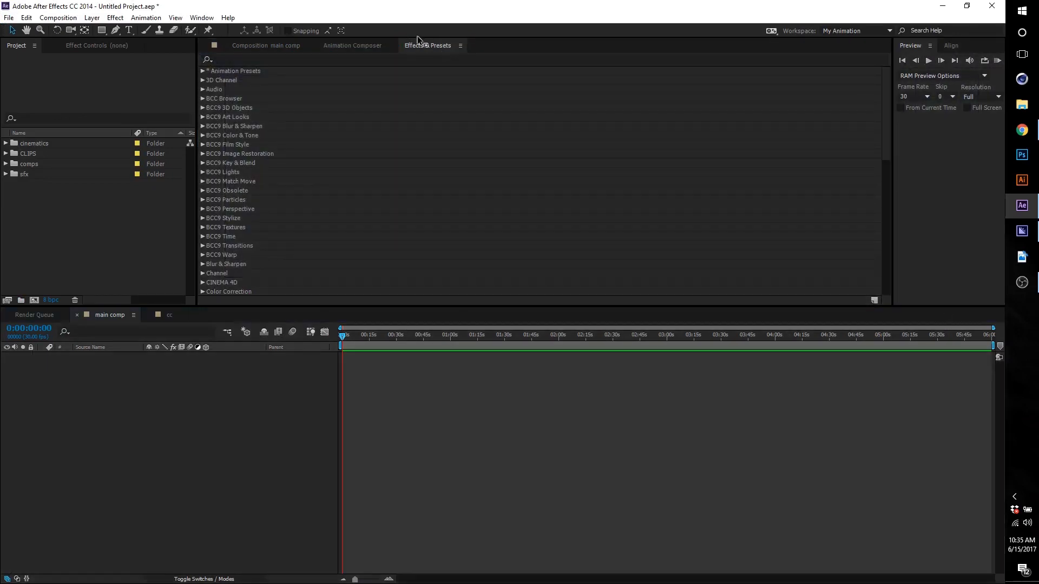
{"action": "left_click", "coordinate": [436, 46]}
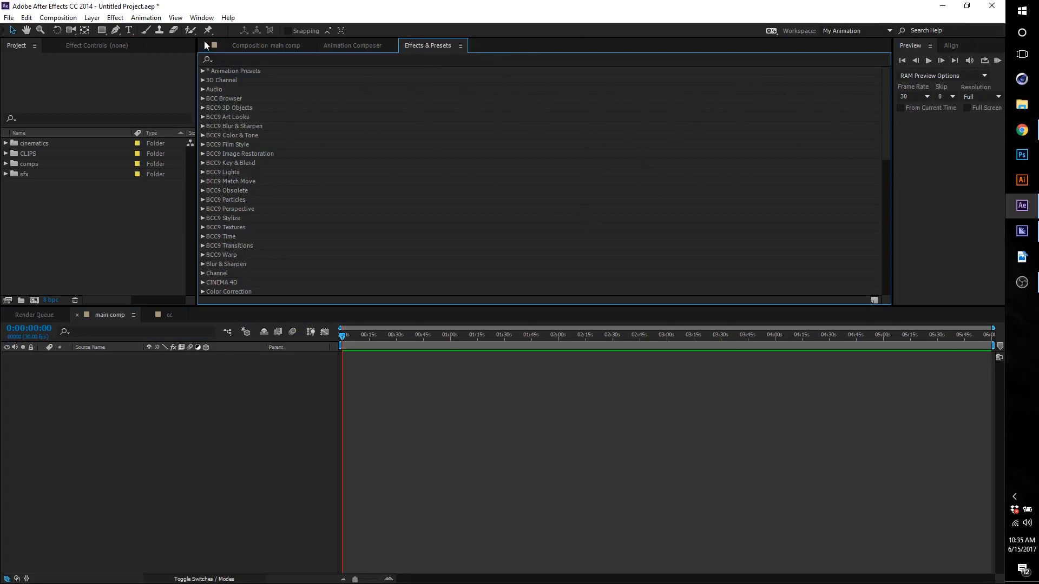
- Look through the available workspaces, including the option to reset My Animation
{"action": "left_click", "coordinate": [207, 18]}
{"action": "left_click", "coordinate": [207, 18]}
{"action": "left_click", "coordinate": [207, 18]}
{"action": "mouse_move", "coordinate": [214, 33]}
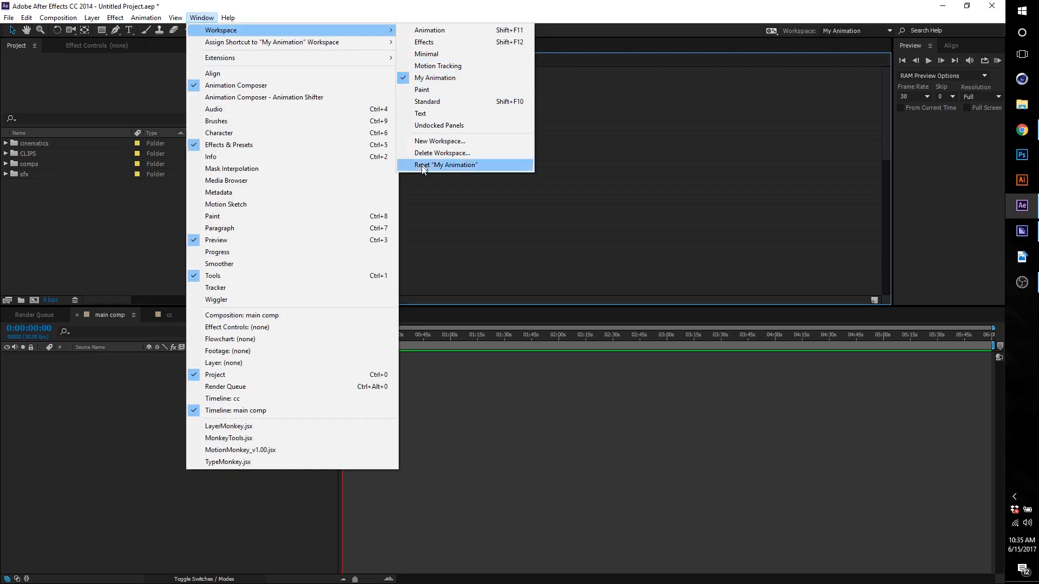
{"action": "left_click", "coordinate": [507, 351]}
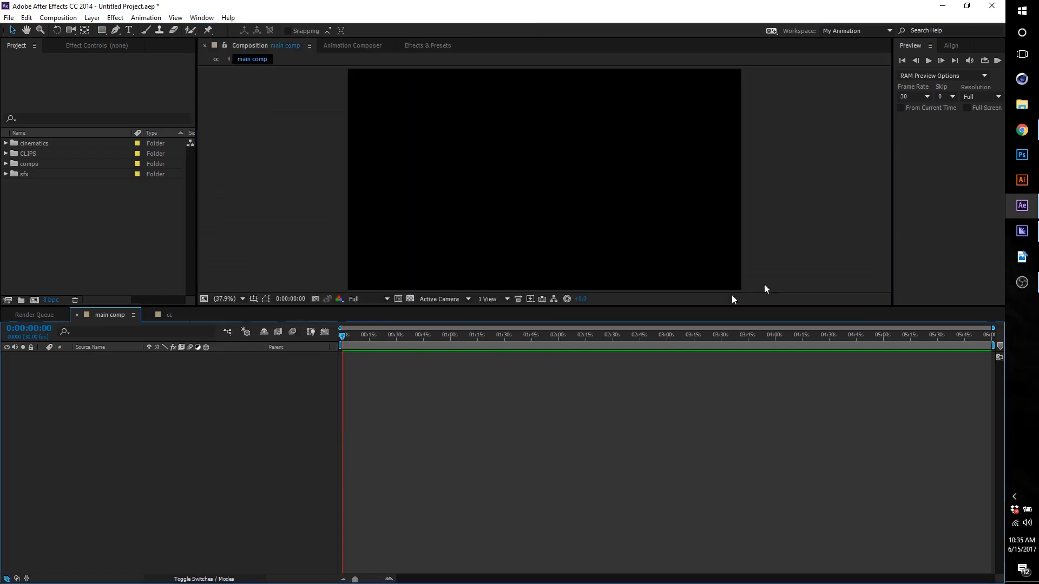
- Dock Effects & Presets in its own area directly below Preview
{"action": "left_click_drag", "start_coordinate": [428, 45], "coordinate": [950, 286]}
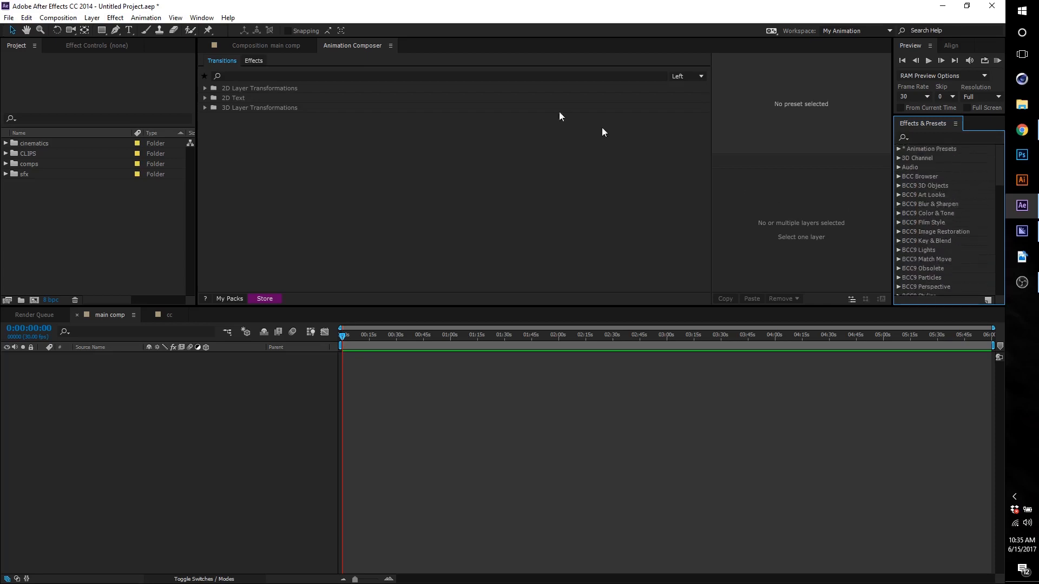
- Dock Effects & Presets after Animation Composer in the composition viewer's group, and keep the My Animation workspace selected
{"action": "left_click", "coordinate": [249, 46]}
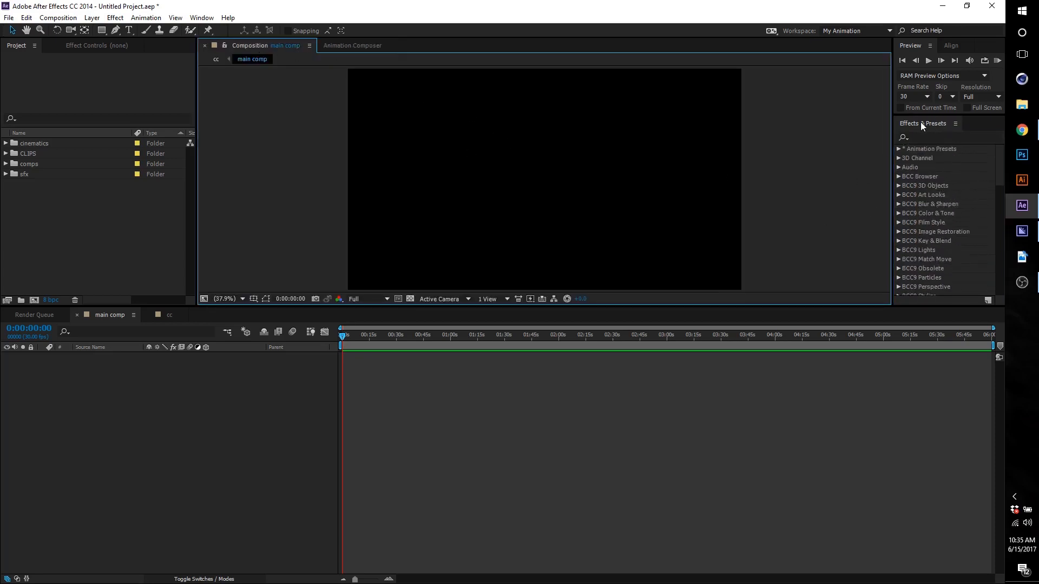
{"action": "left_click_drag", "start_coordinate": [920, 123], "coordinate": [424, 51]}
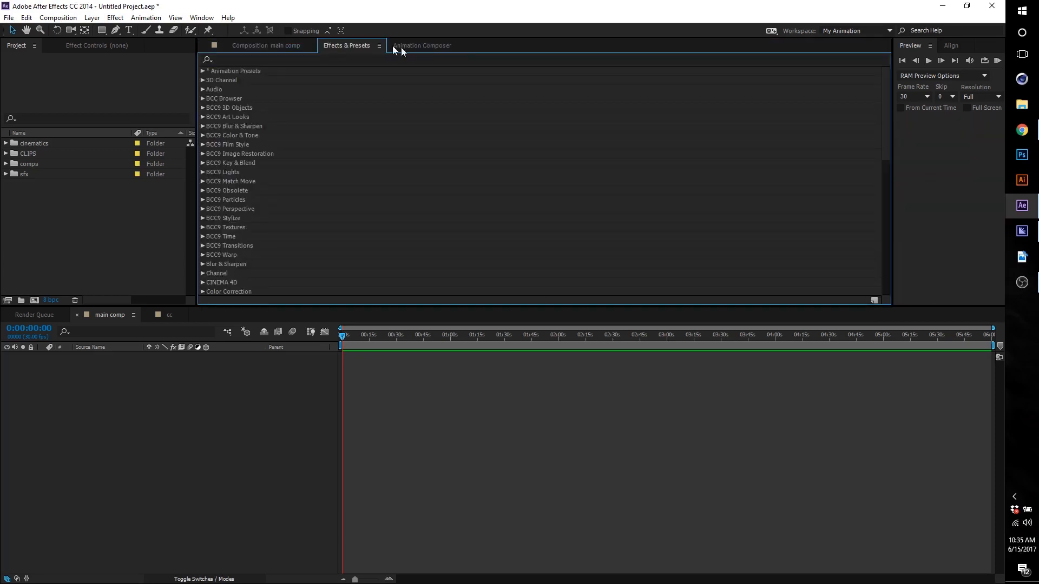
{"action": "left_click_drag", "start_coordinate": [355, 40], "coordinate": [460, 44]}
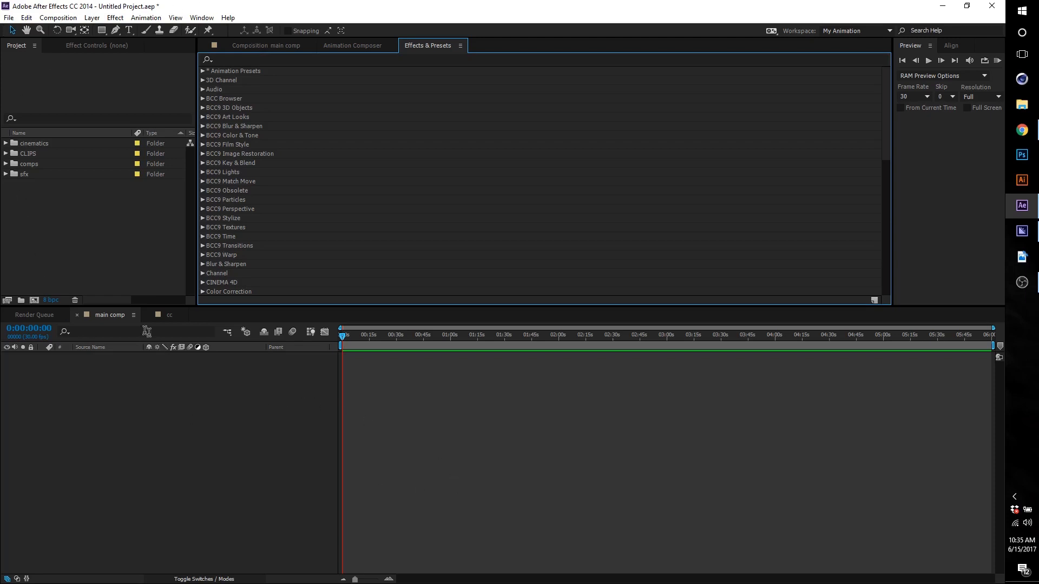
{"action": "left_click", "coordinate": [353, 47]}
{"action": "left_click", "coordinate": [304, 43]}
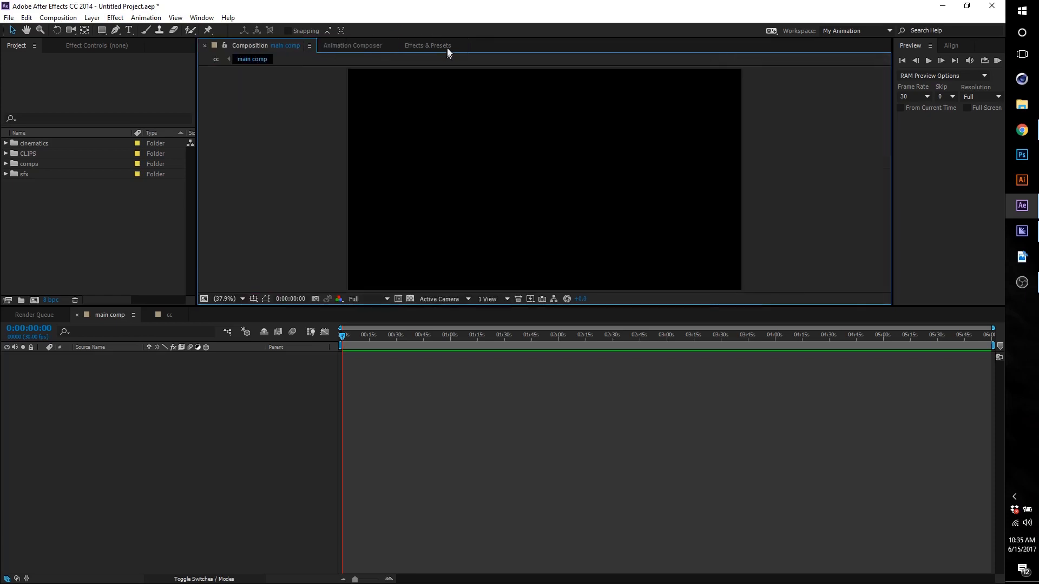
{"action": "left_click", "coordinate": [846, 32]}
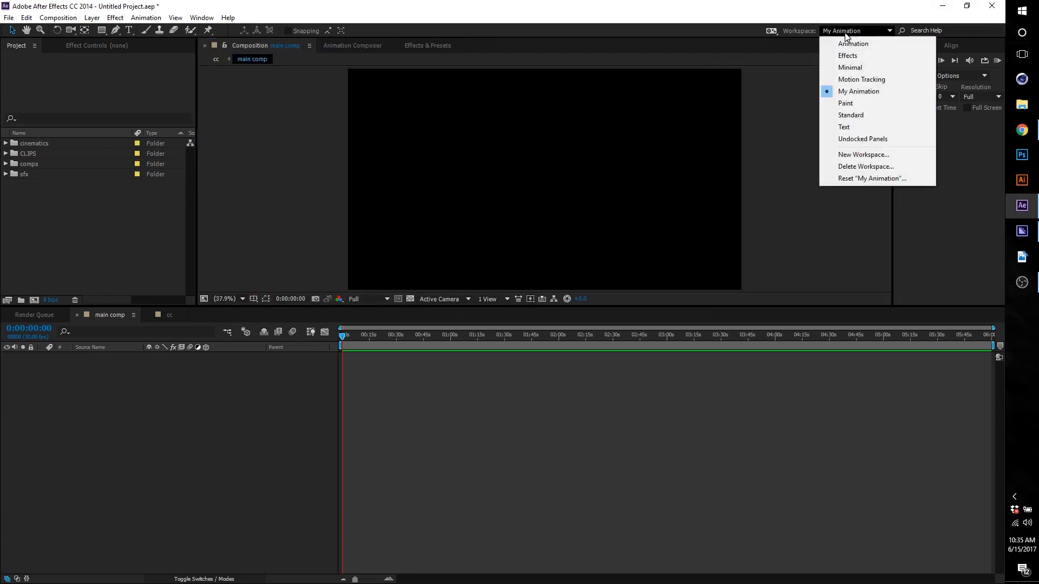
{"action": "left_click", "coordinate": [866, 92]}
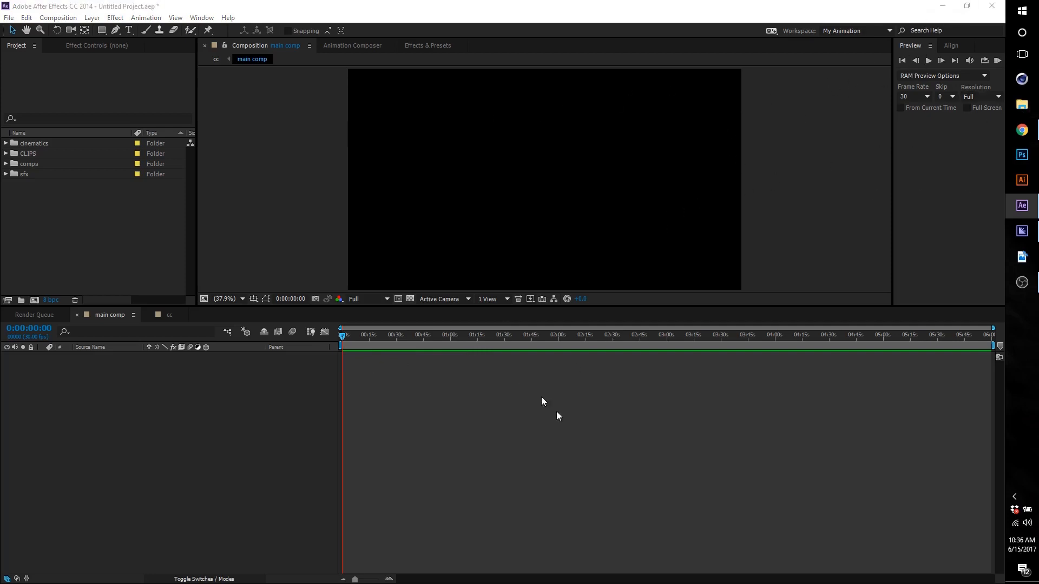
- Switch to File Explorer and open the community folder inside Videos > Clips
{"action": "key", "text": "super+e"}
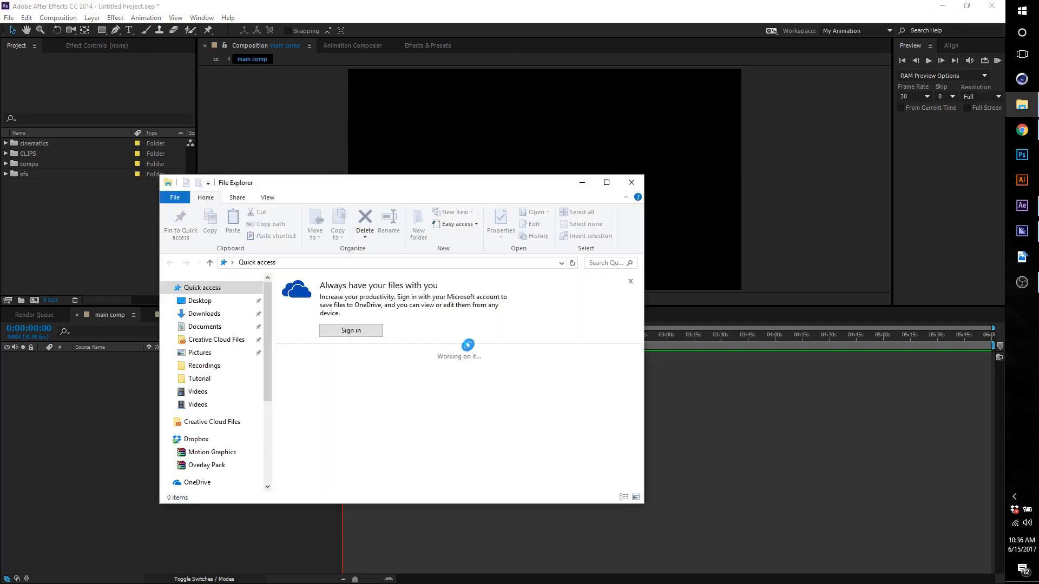
{"action": "left_click", "coordinate": [233, 405]}
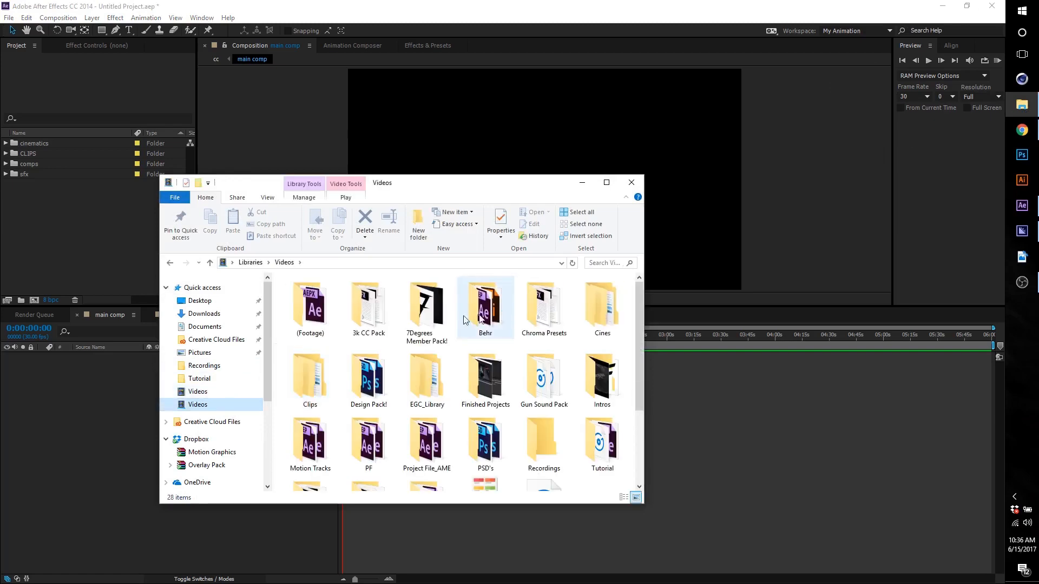
{"action": "scroll", "coordinate": [573, 282], "scroll_direction": "down", "scroll_amount": 1}
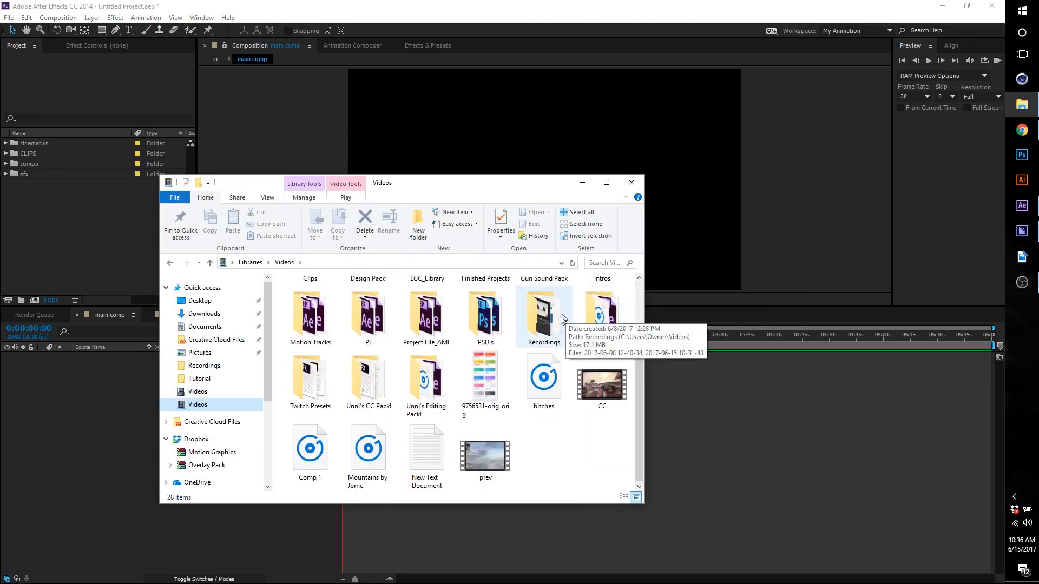
{"action": "scroll", "coordinate": [558, 325], "scroll_direction": "up", "scroll_amount": 1}
{"action": "left_click", "coordinate": [329, 377]}
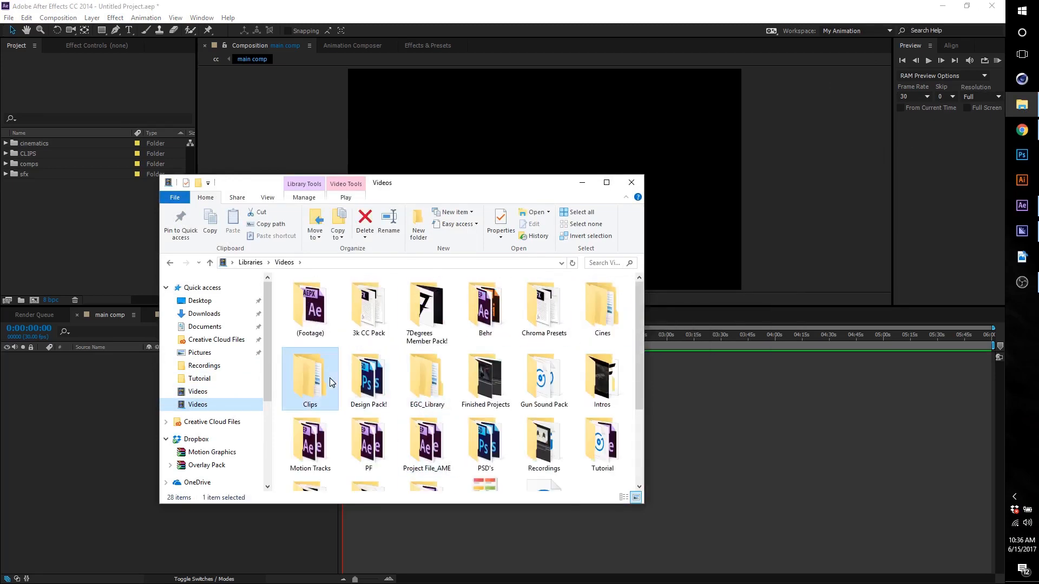
{"action": "double_click", "coordinate": [329, 378]}
{"action": "double_click", "coordinate": [370, 311]}
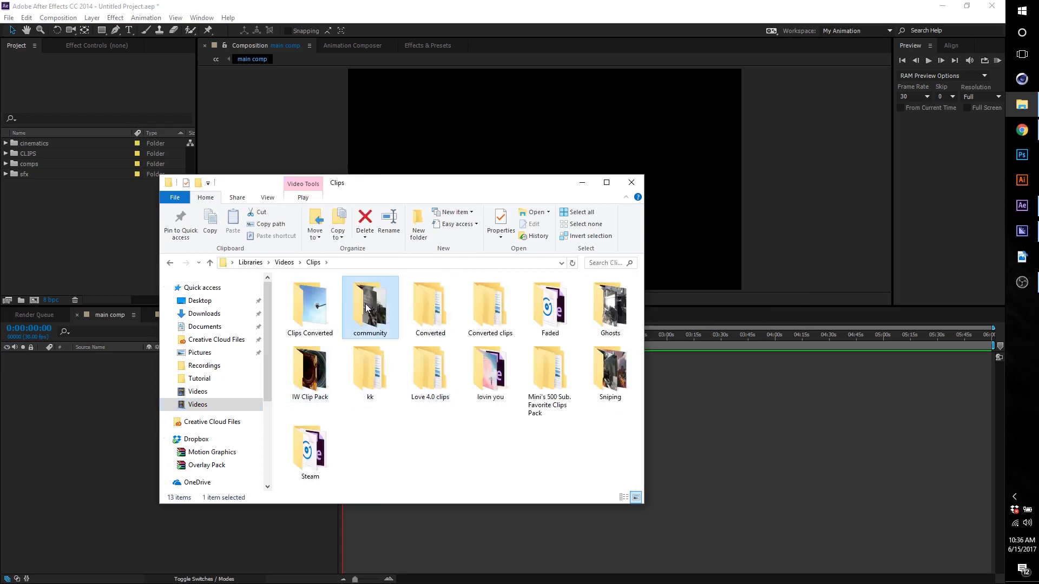
- Import 1.mp4 into the project's CLIPS folder and add it as a layer in main comp
{"action": "left_click_drag", "start_coordinate": [2, 240], "coordinate": [89, 209]}
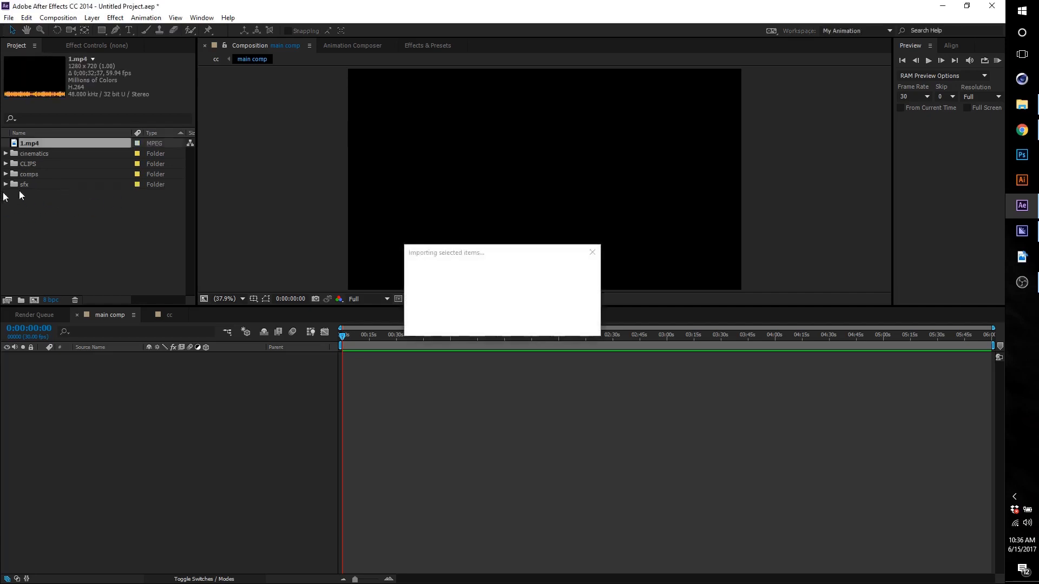
{"action": "left_click_drag", "start_coordinate": [27, 143], "coordinate": [102, 362]}
{"action": "left_click", "coordinate": [6, 154]}
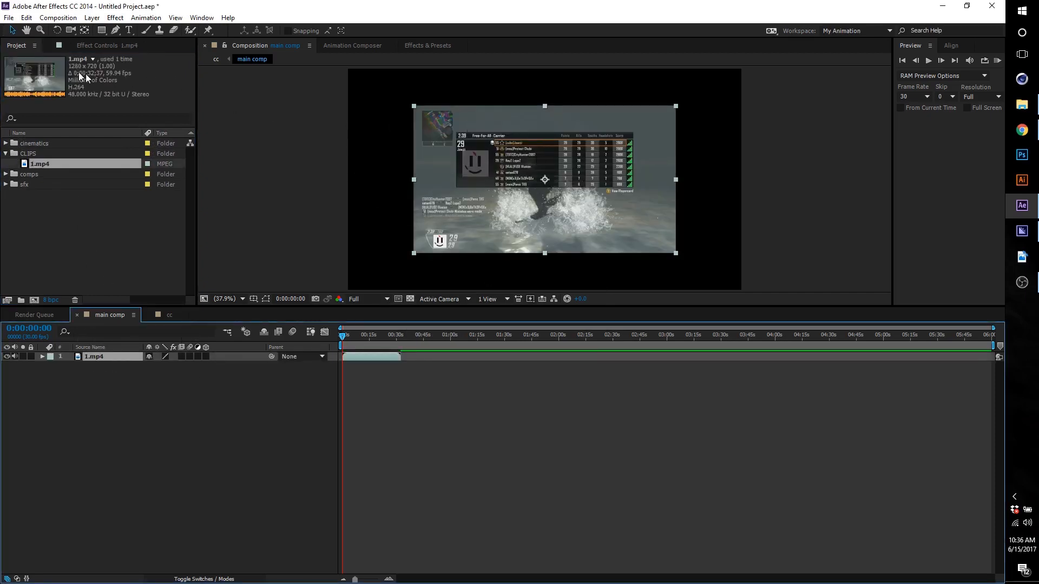
- Set main comp's width to 1280 px with the 16:9 aspect ratio locked so it matches the clip
{"action": "left_click", "coordinate": [58, 17]}
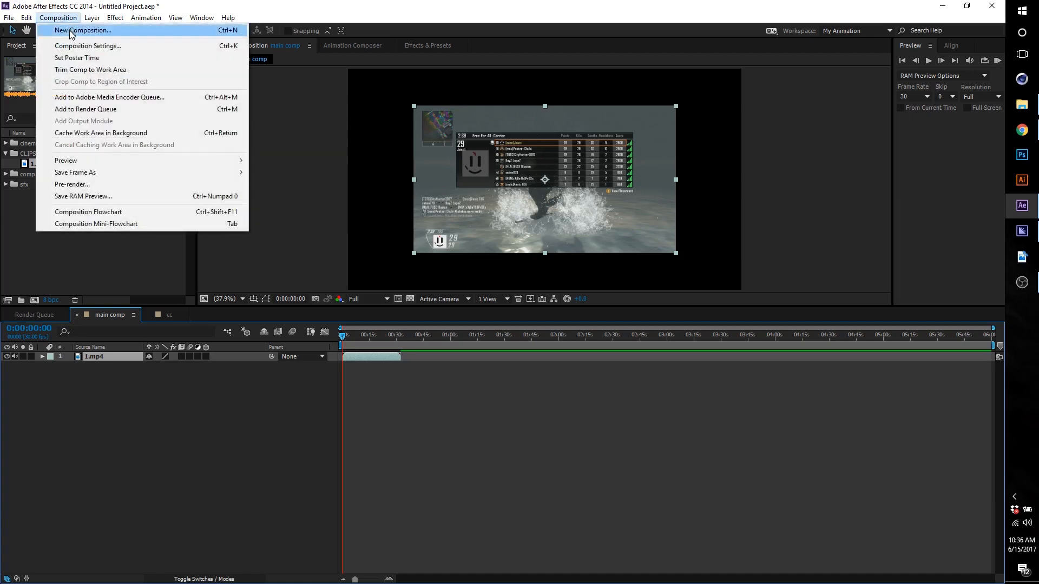
{"action": "left_click", "coordinate": [58, 46]}
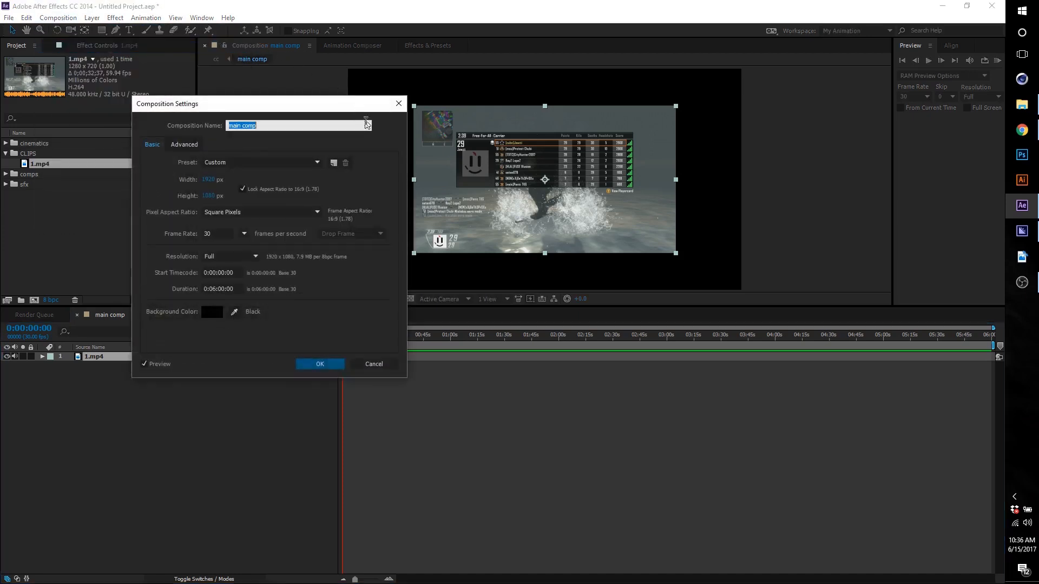
{"action": "left_click", "coordinate": [203, 180]}
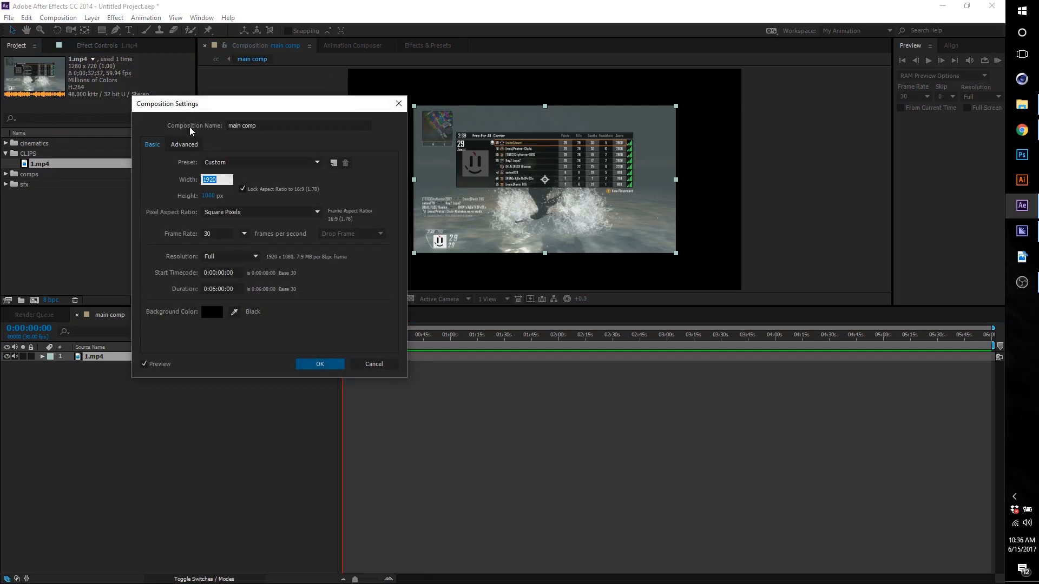
{"action": "type", "text": "1280"}
{"action": "left_click", "coordinate": [323, 363]}
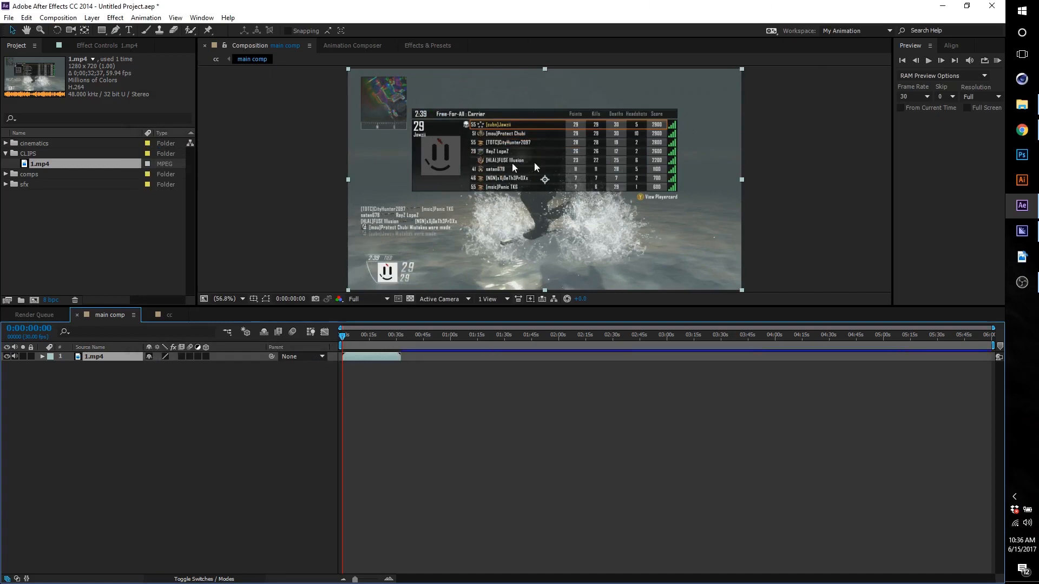
- Add a new adjustment layer above 1.mp4 in main comp
{"action": "left_click", "coordinate": [378, 579]}
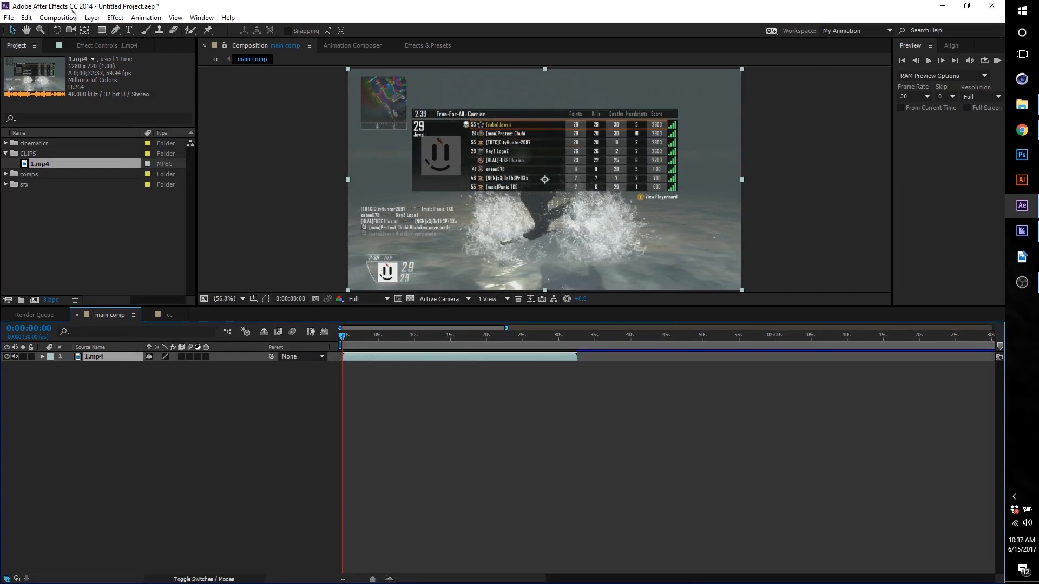
{"action": "left_click", "coordinate": [92, 17]}
{"action": "mouse_move", "coordinate": [211, 11]}
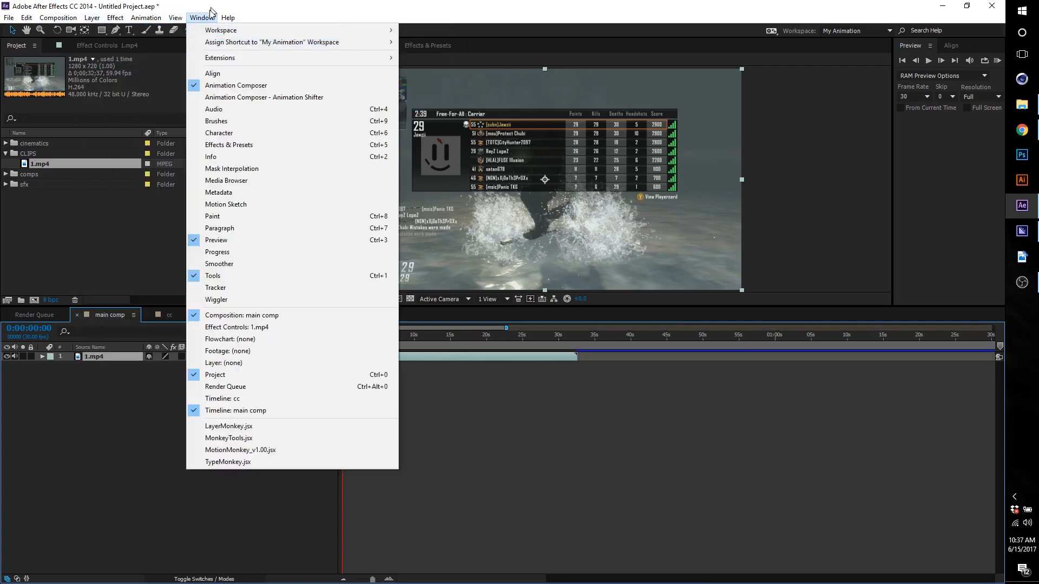
{"action": "mouse_move", "coordinate": [93, 17]}
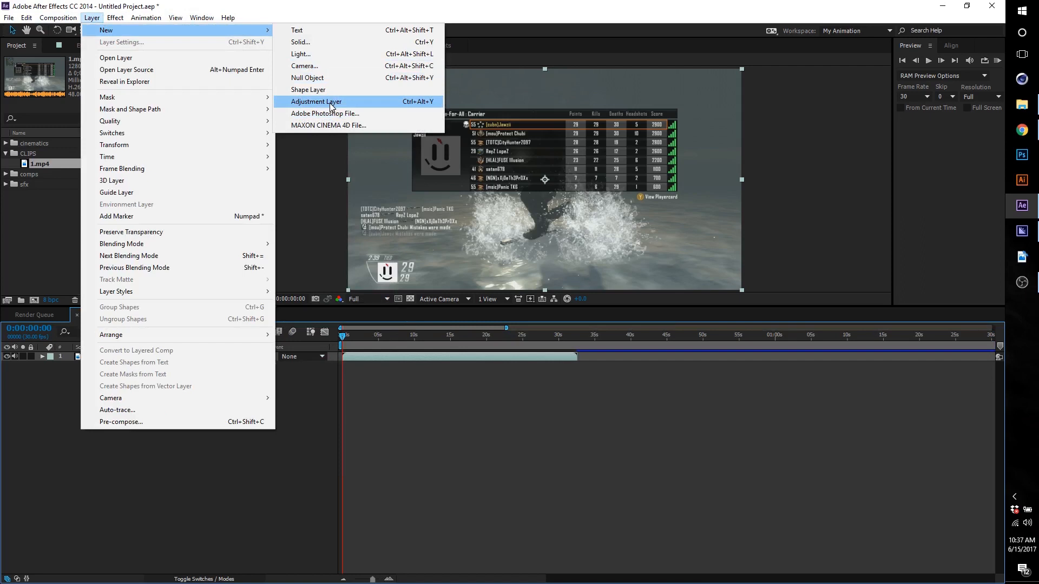
{"action": "left_click", "coordinate": [352, 100]}
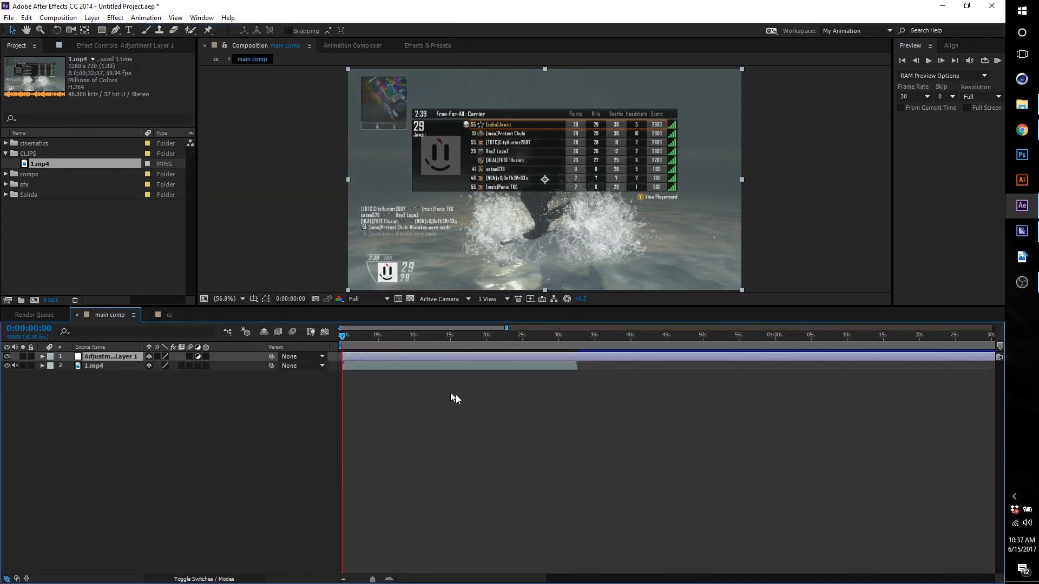
- Find the Curves effect, apply it to the adjustment layer, and move to 0:00:06:02 to judge it on gameplay footage
{"action": "left_click_drag", "start_coordinate": [345, 336], "coordinate": [444, 335]}
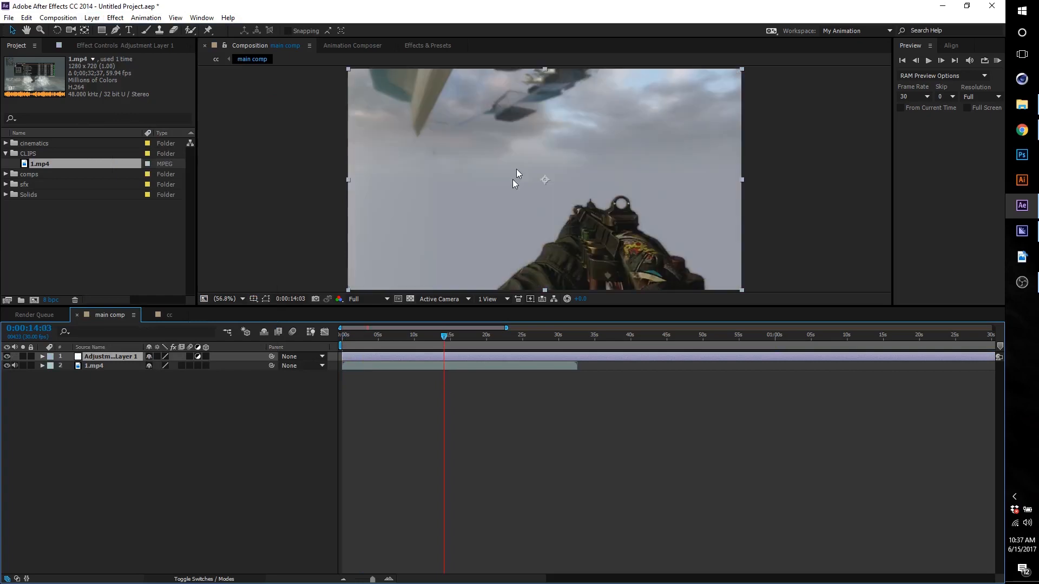
{"action": "left_click", "coordinate": [425, 44]}
{"action": "left_click", "coordinate": [253, 58]}
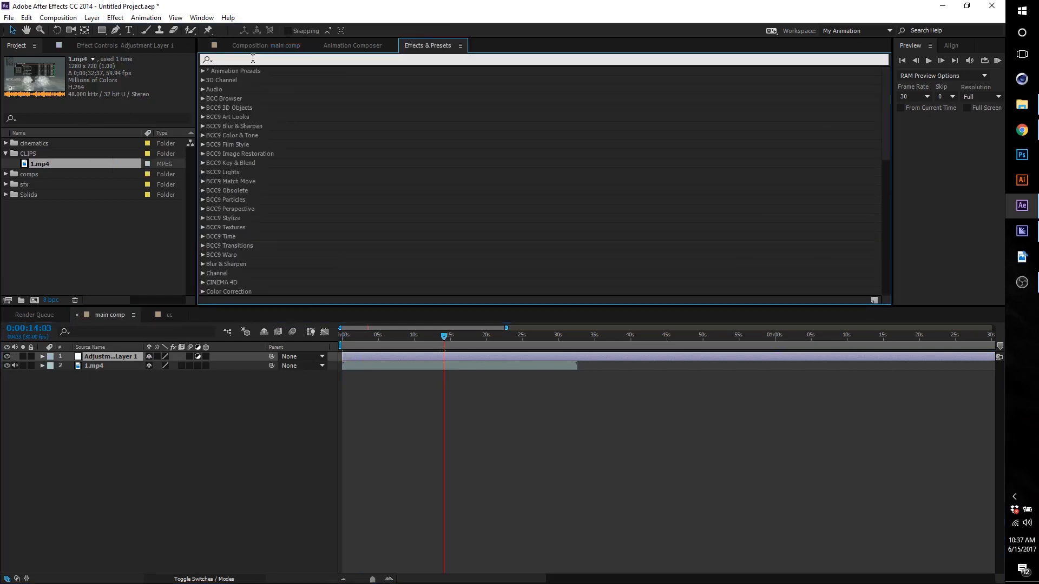
{"action": "type", "text": "curv"}
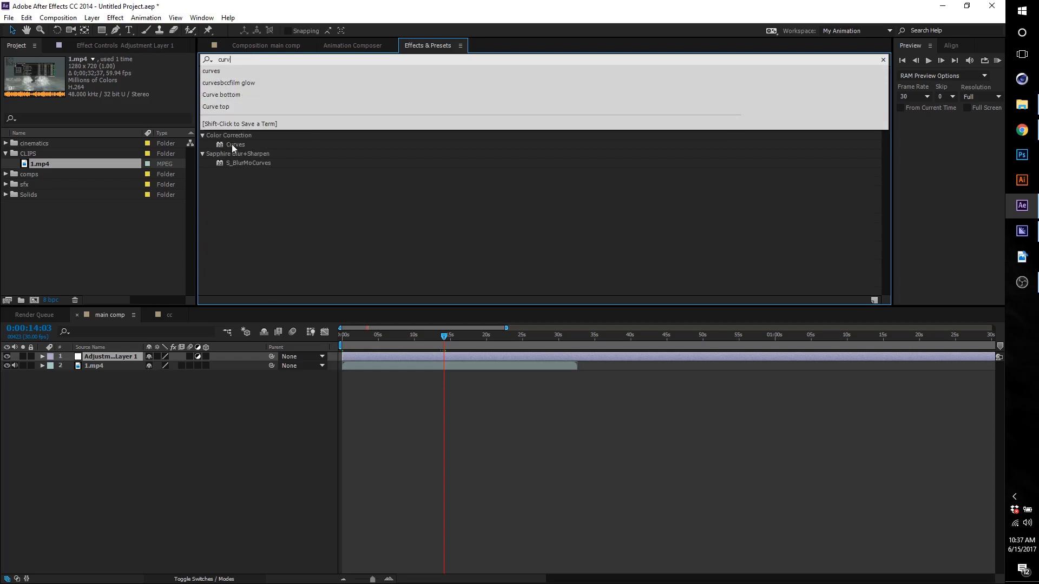
{"action": "left_click_drag", "start_coordinate": [232, 144], "coordinate": [383, 332]}
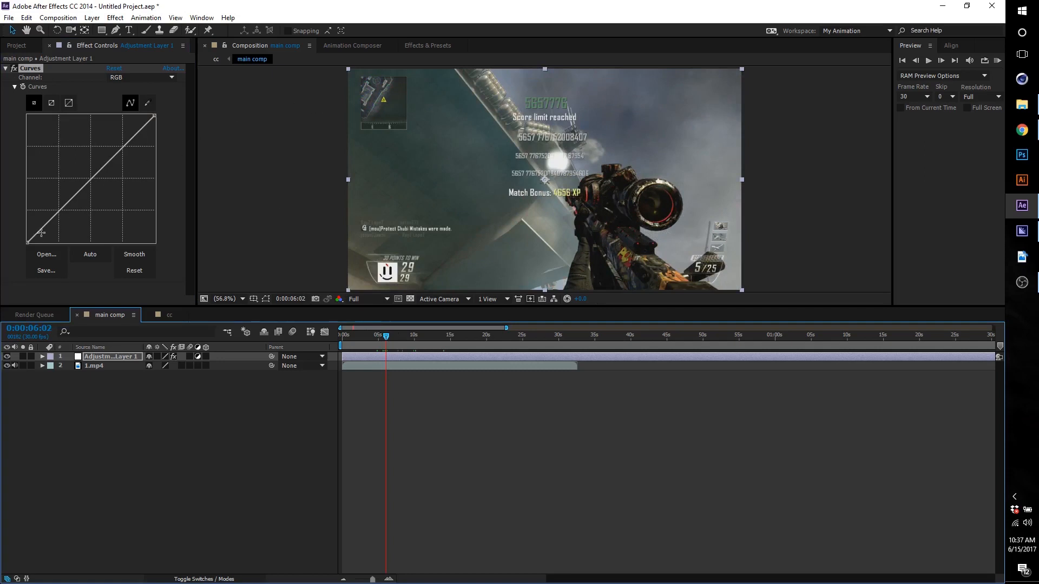
- Shape the RGB curve into a gentle S by lowering the shadows and raising the highlights slightly
{"action": "left_click_drag", "start_coordinate": [41, 233], "coordinate": [41, 234]}
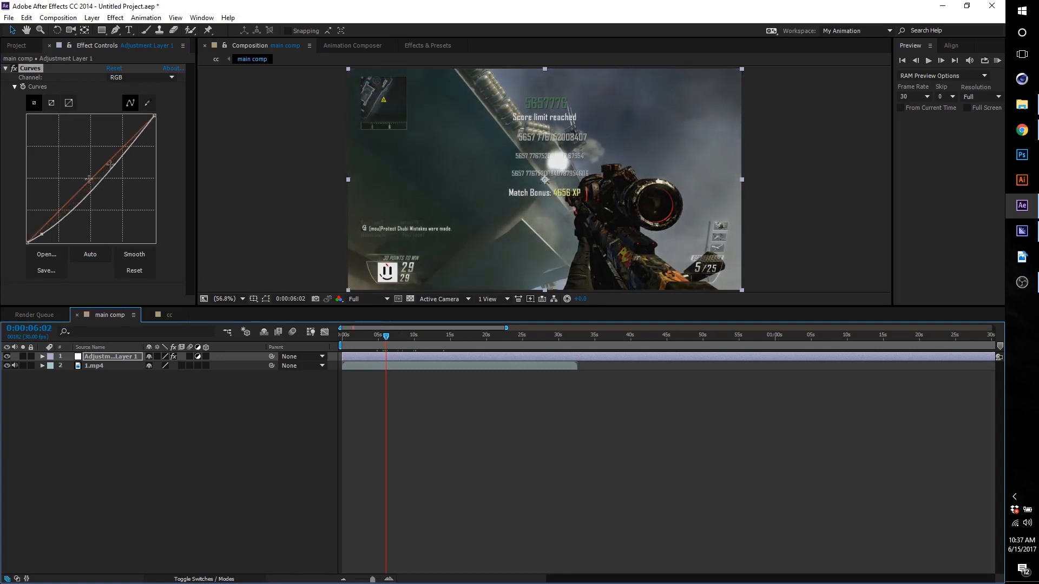
{"action": "left_click_drag", "start_coordinate": [138, 130], "coordinate": [143, 122]}
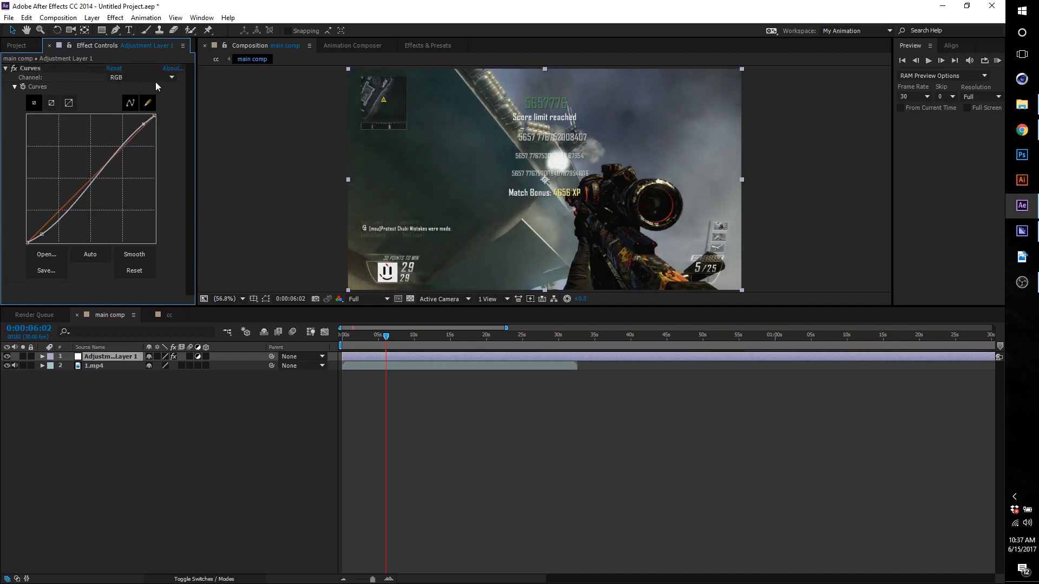
- Fine-tune the Green curve near its highlights and raise the Blue curve slightly in the midtones
{"action": "left_click", "coordinate": [155, 79]}
{"action": "left_click", "coordinate": [142, 113]}
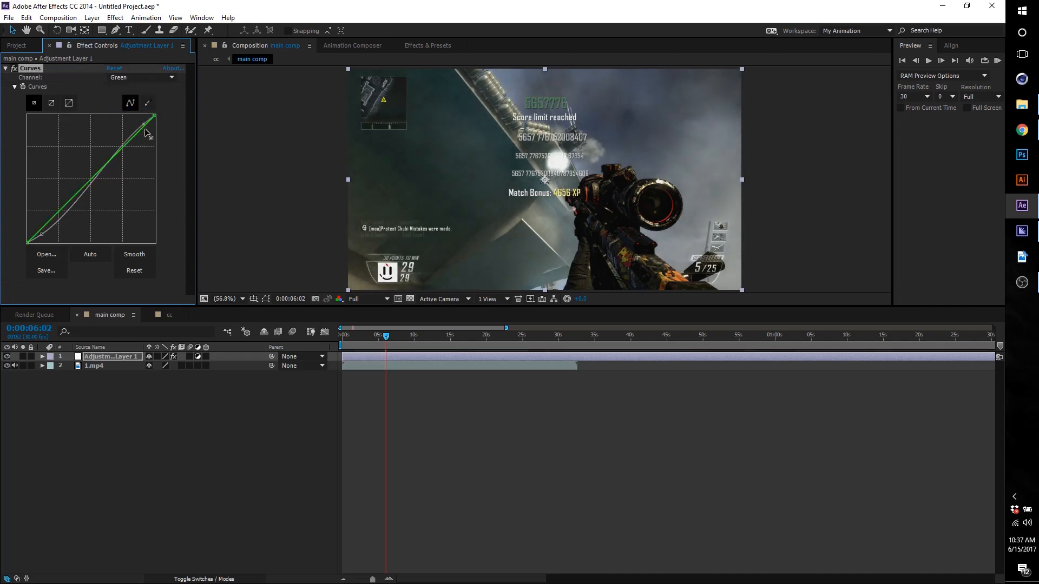
{"action": "left_click_drag", "start_coordinate": [145, 129], "coordinate": [144, 124]}
{"action": "left_click", "coordinate": [165, 77]}
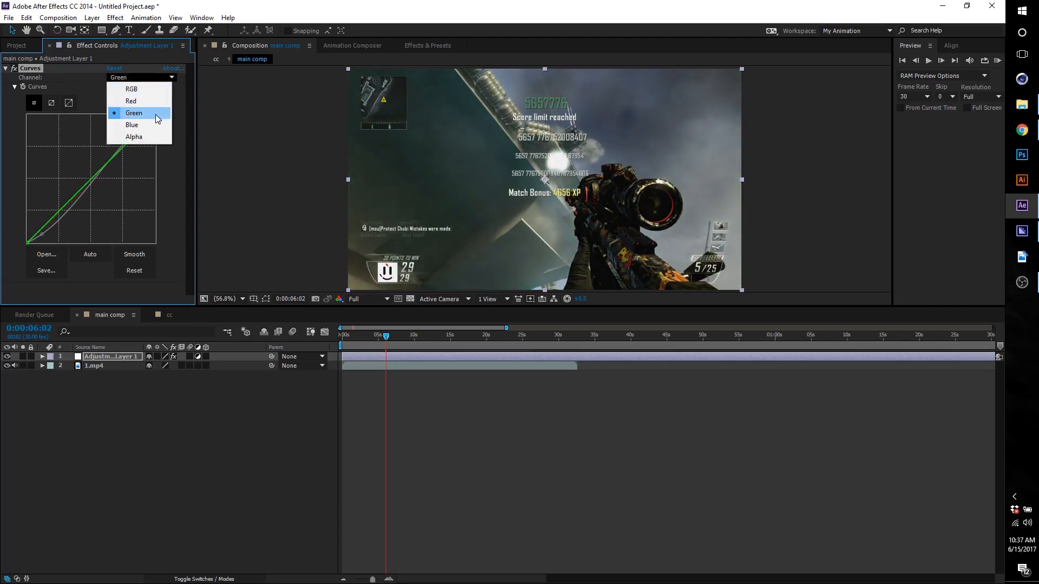
{"action": "left_click", "coordinate": [153, 121]}
{"action": "left_click_drag", "start_coordinate": [101, 172], "coordinate": [100, 165]}
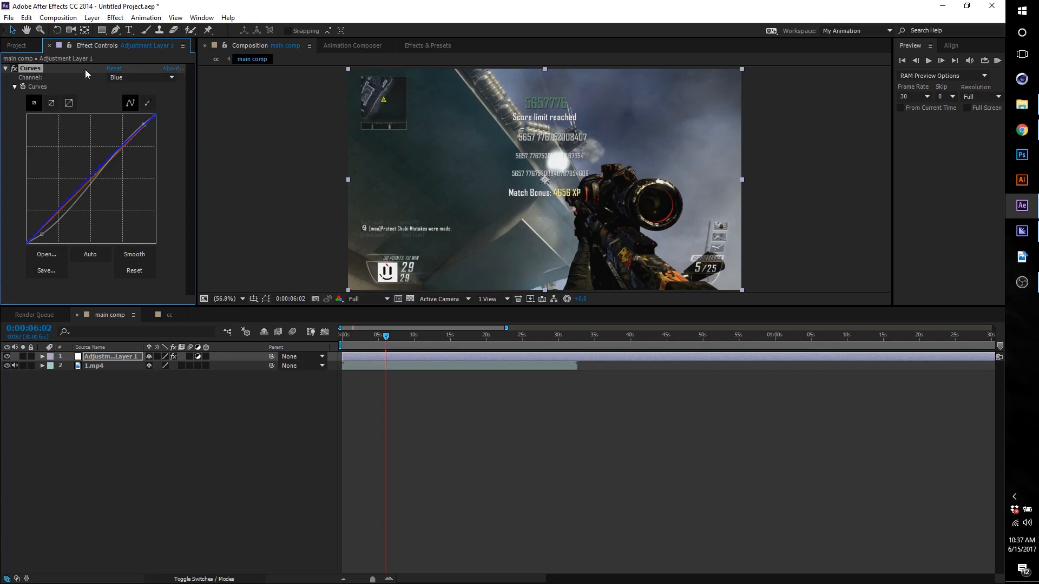
- Compare the footage with Curves turned off and on, and collapse the effect's settings
{"action": "left_click", "coordinate": [16, 70]}
{"action": "left_click", "coordinate": [16, 69]}
{"action": "left_click", "coordinate": [15, 69]}
{"action": "left_click", "coordinate": [15, 70]}
{"action": "left_click", "coordinate": [6, 69]}
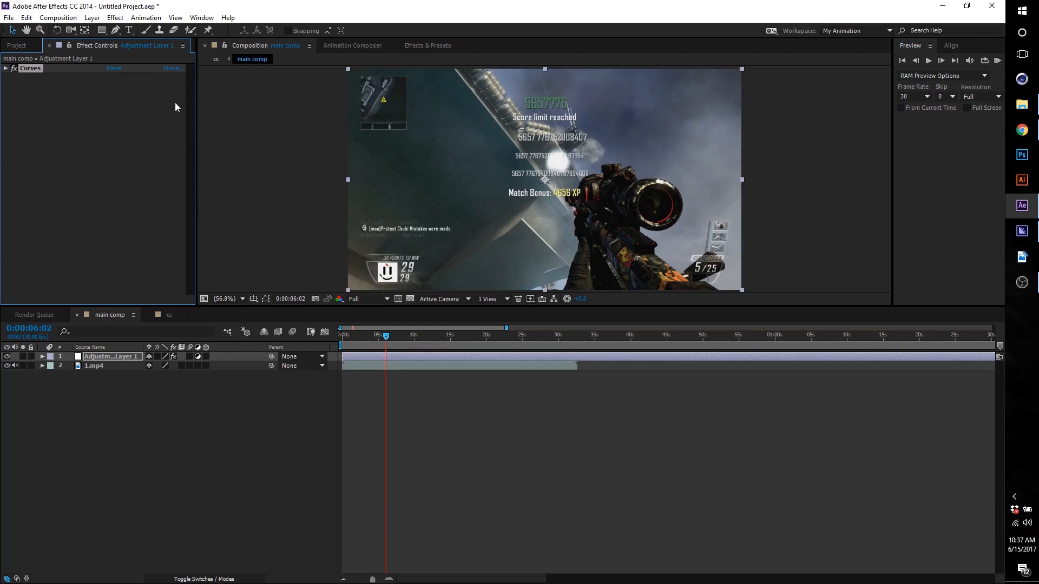
- Start saving the Curves effect as an animation preset, look through the available folder locations, and cancel
{"action": "left_click", "coordinate": [50, 76]}
{"action": "left_click", "coordinate": [36, 70]}
{"action": "left_click", "coordinate": [413, 43]}
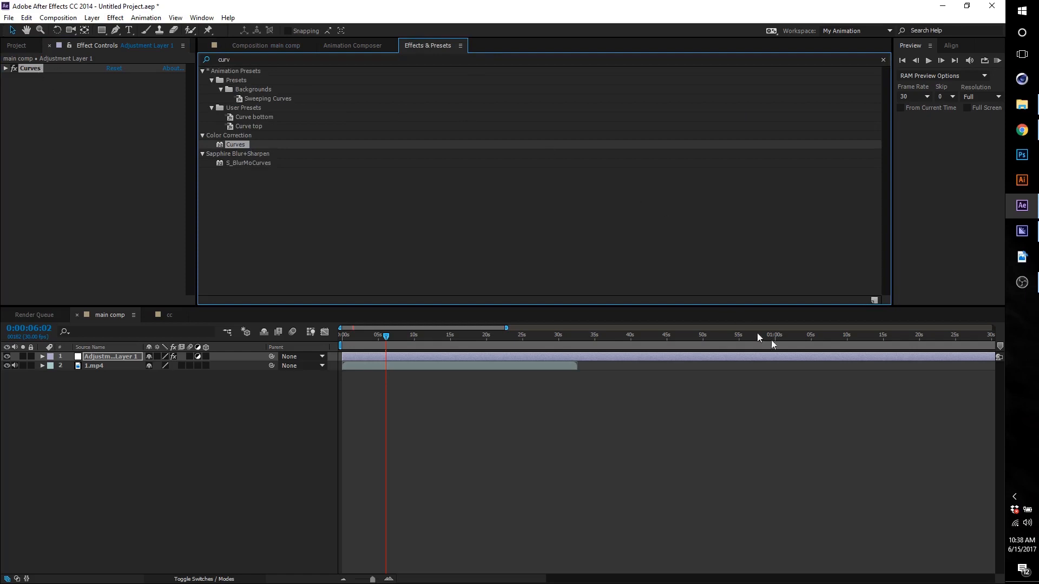
{"action": "left_click", "coordinate": [874, 301]}
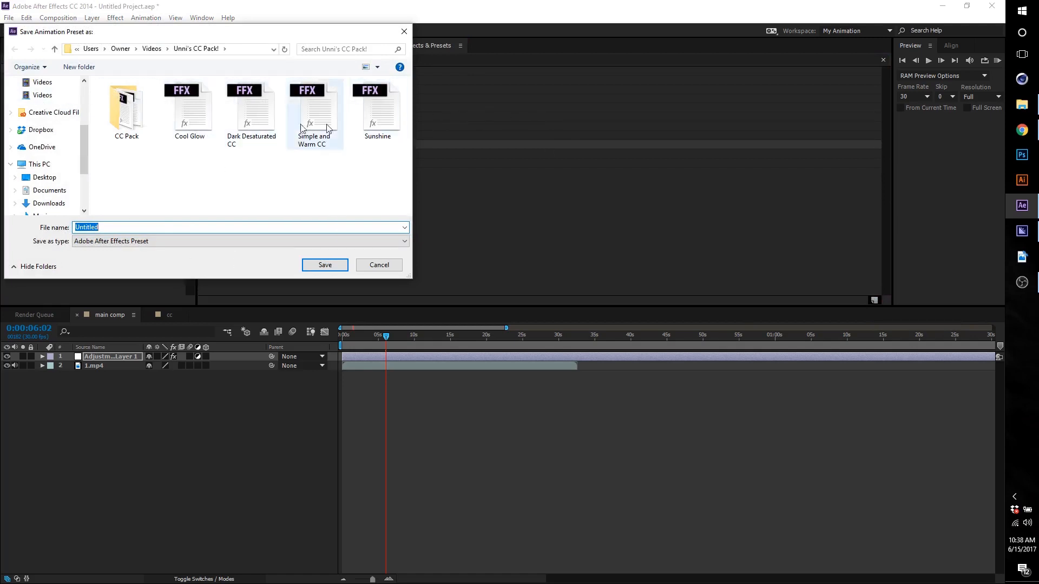
{"action": "scroll", "coordinate": [43, 162], "scroll_direction": "up", "scroll_amount": 3}
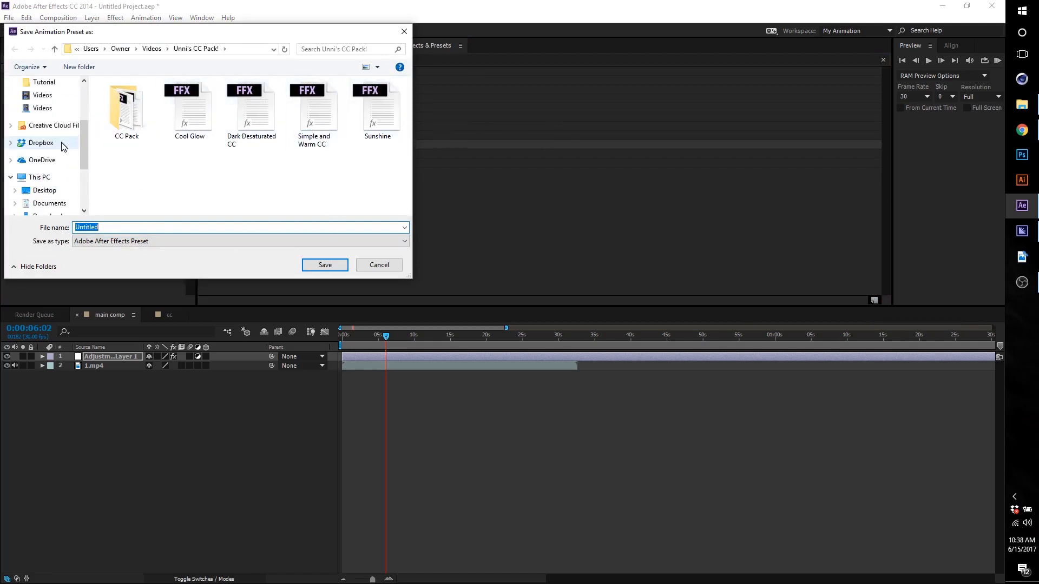
{"action": "scroll", "coordinate": [49, 173], "scroll_direction": "down", "scroll_amount": 1}
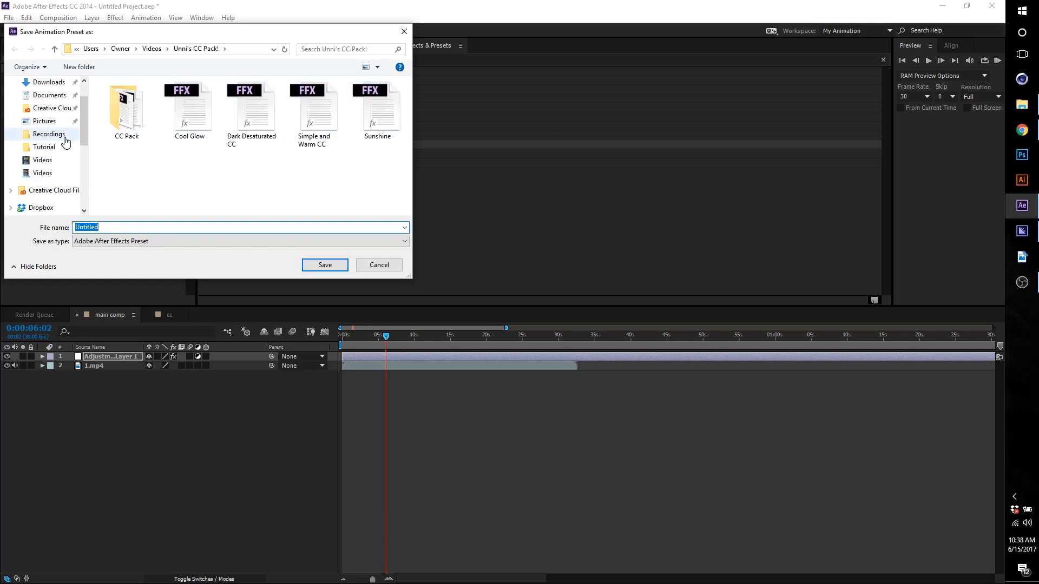
{"action": "left_click", "coordinate": [372, 265]}
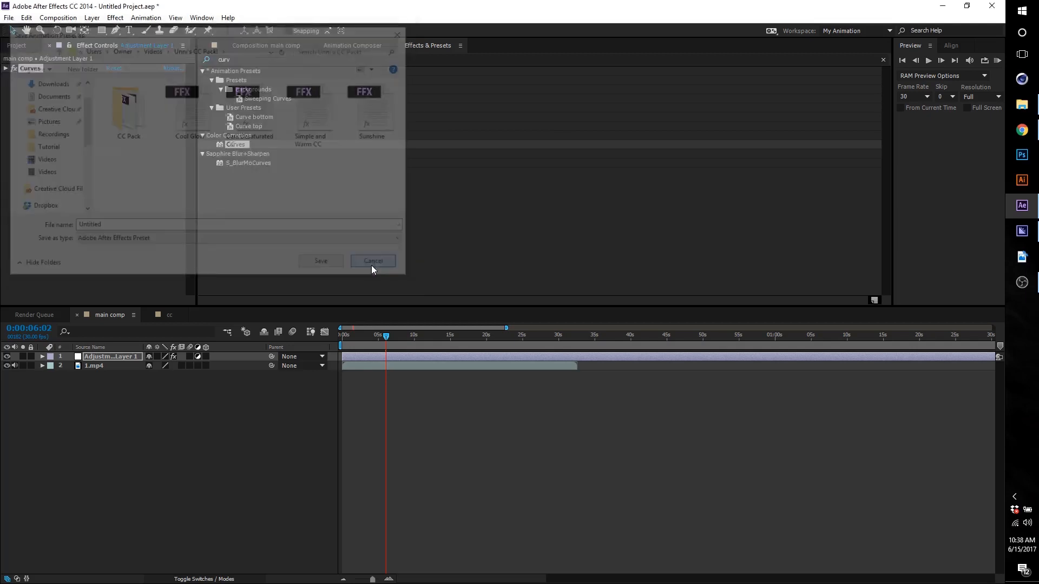
- Delete the Curves effect from the adjustment layer in main comp and move to 0:00:02:01
{"action": "left_click", "coordinate": [265, 46]}
{"action": "left_click", "coordinate": [138, 124]}
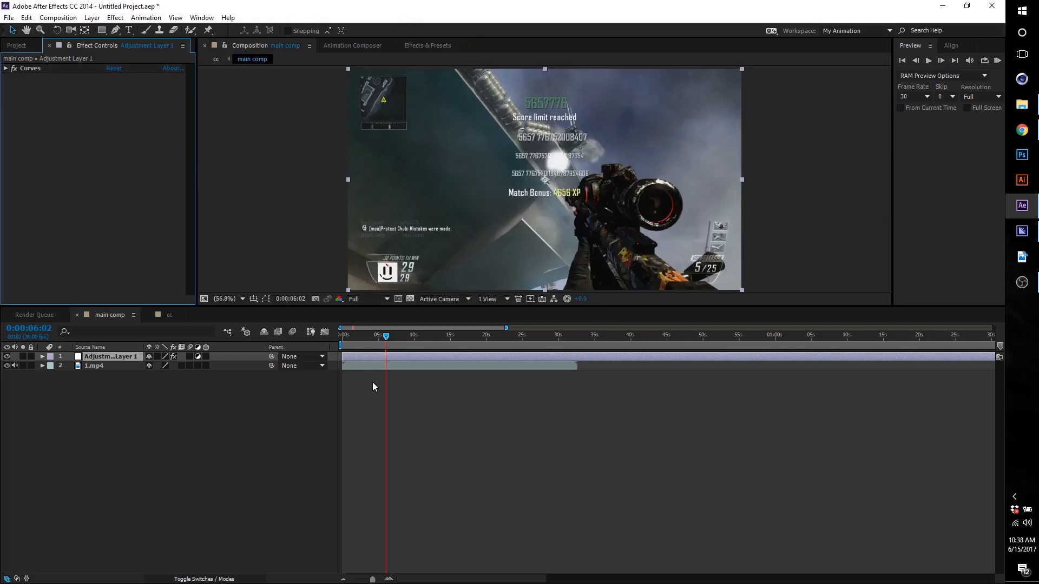
{"action": "left_click", "coordinate": [372, 382]}
{"action": "left_click", "coordinate": [368, 357]}
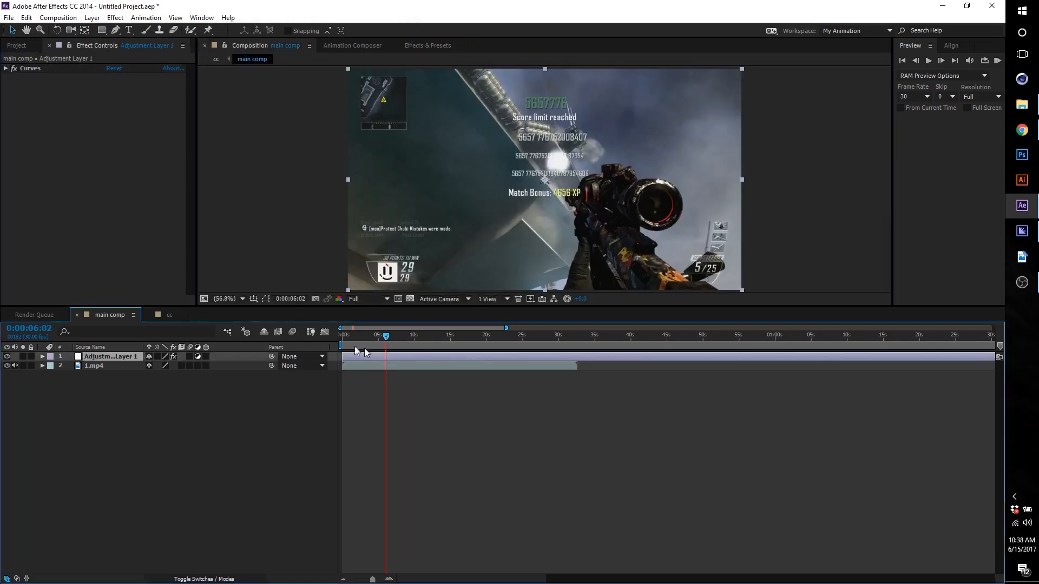
{"action": "left_click", "coordinate": [28, 67]}
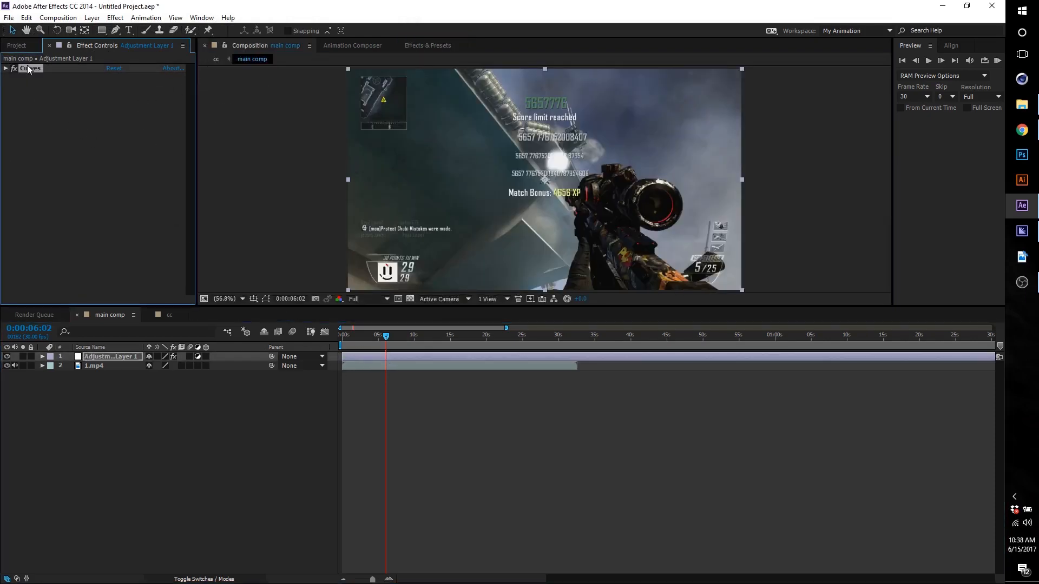
{"action": "key", "text": "Delete"}
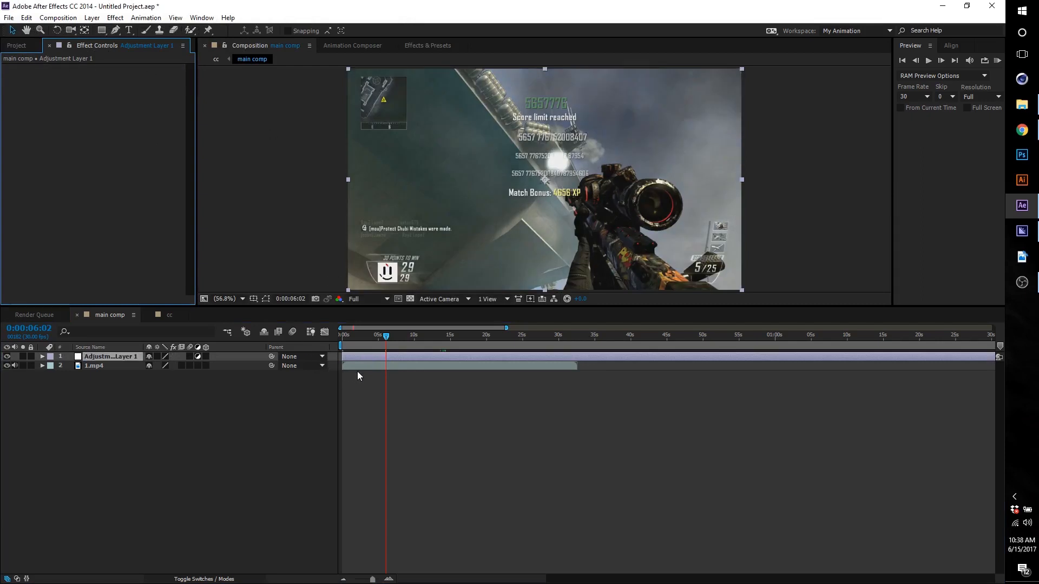
{"action": "left_click", "coordinate": [356, 346]}
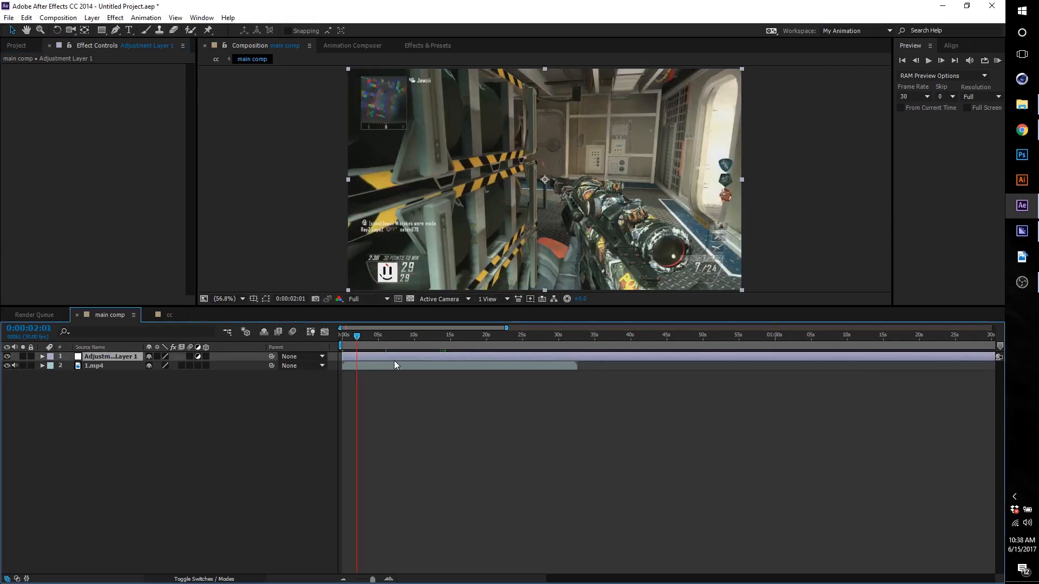
- Apply the Cool Glow animation preset from the Unni's CC Pack! folder to the adjustment layer
{"action": "left_click", "coordinate": [157, 18]}
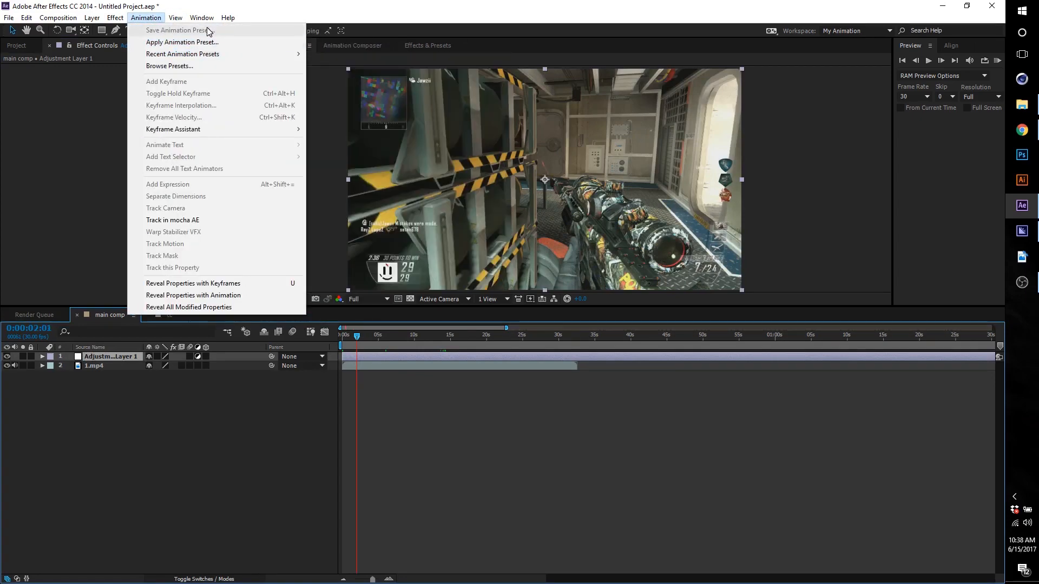
{"action": "mouse_move", "coordinate": [216, 60]}
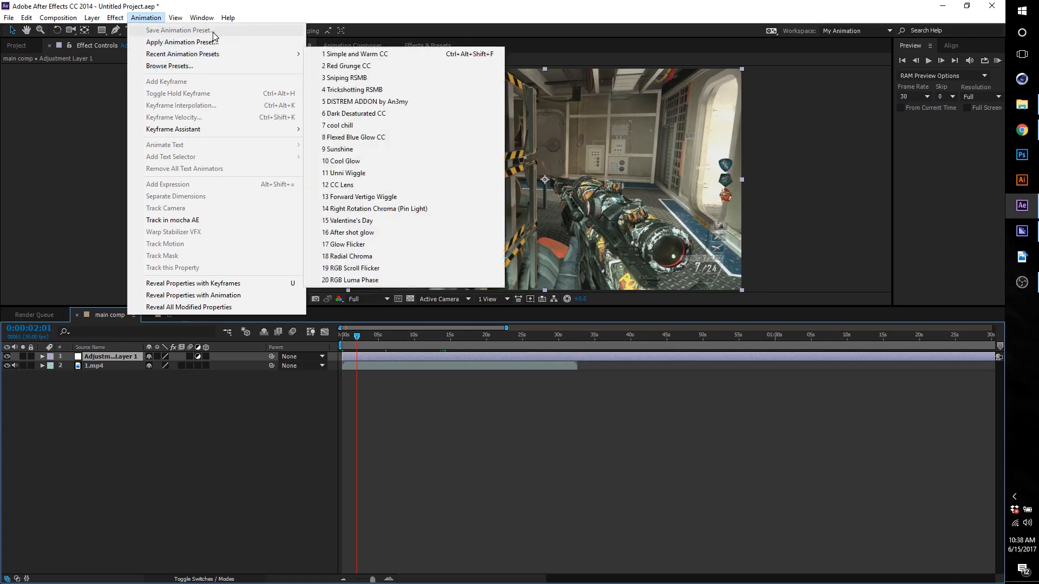
{"action": "left_click", "coordinate": [206, 43]}
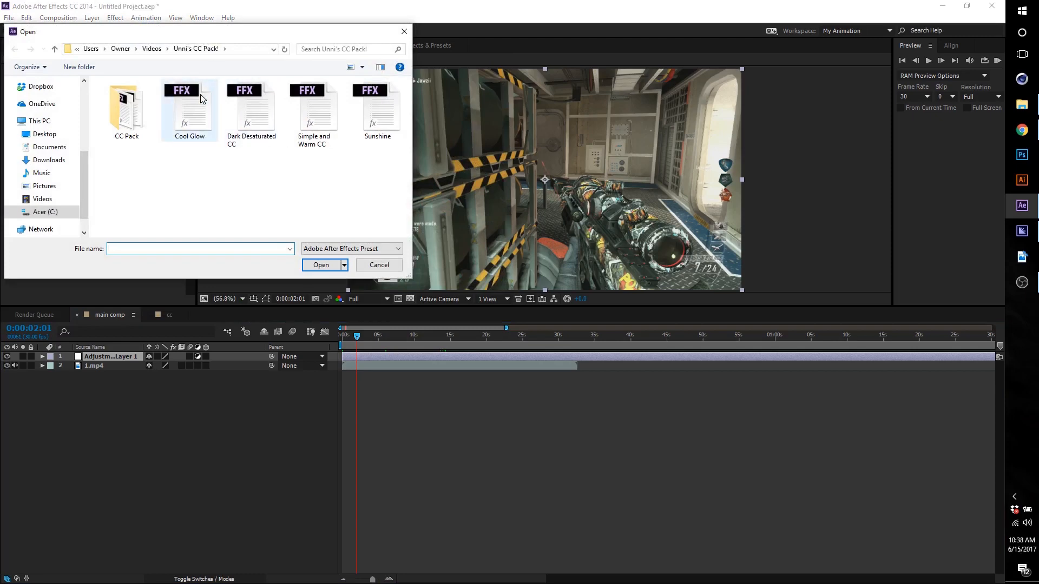
{"action": "left_click", "coordinate": [200, 130]}
{"action": "left_click", "coordinate": [323, 264]}
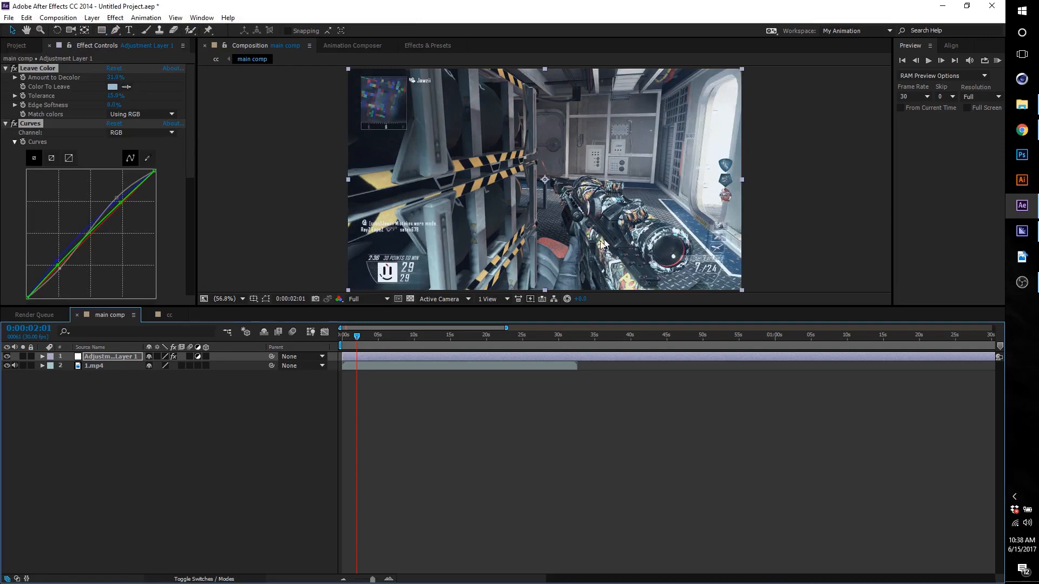
- Look through the effects of the Cool Glow preset and delete them all from the adjustment layer
{"action": "scroll", "coordinate": [98, 189], "scroll_direction": "down", "scroll_amount": 5}
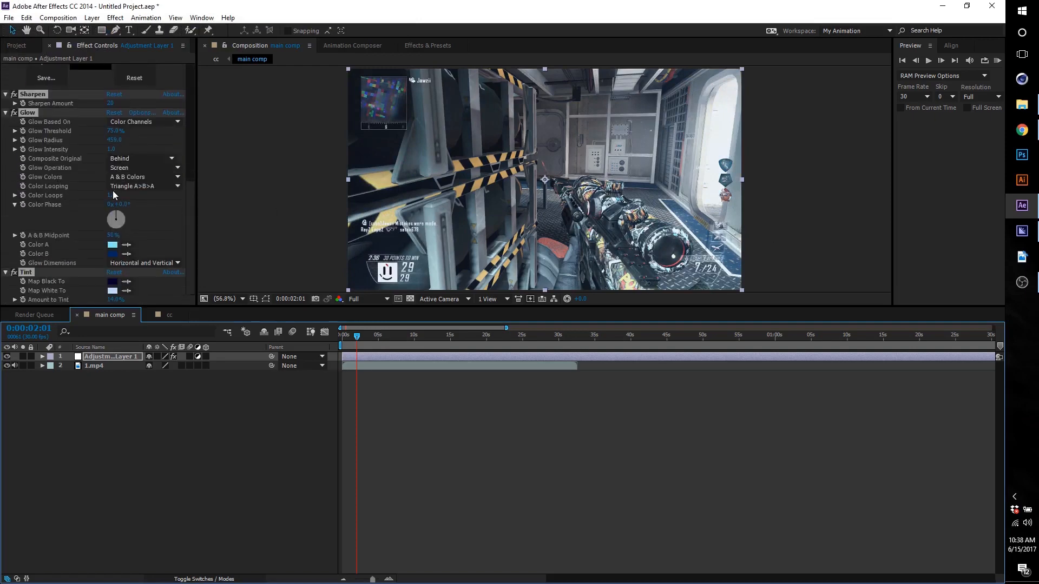
{"action": "scroll", "coordinate": [141, 211], "scroll_direction": "up", "scroll_amount": 5}
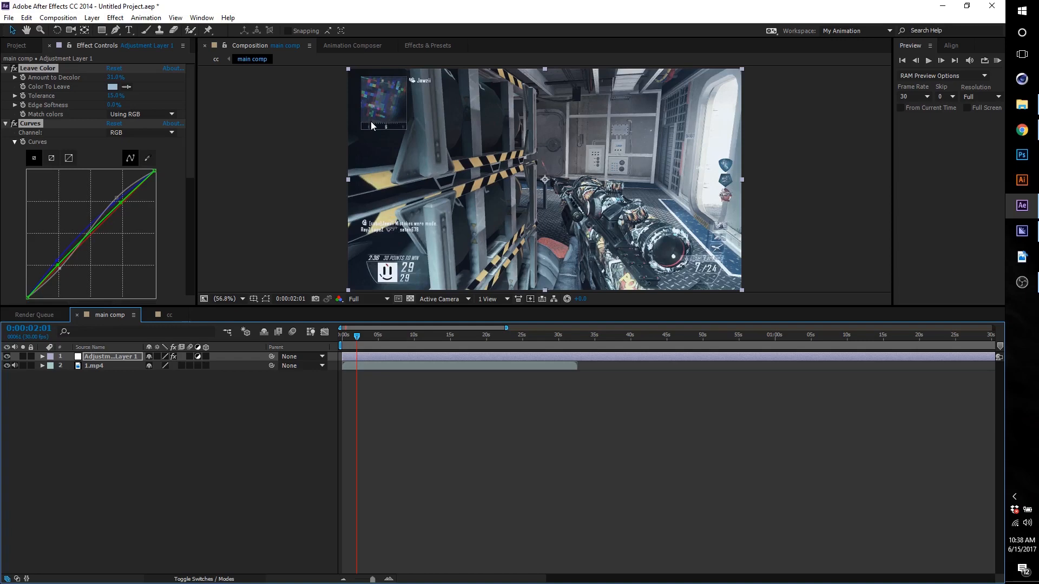
{"action": "key", "text": "Delete"}
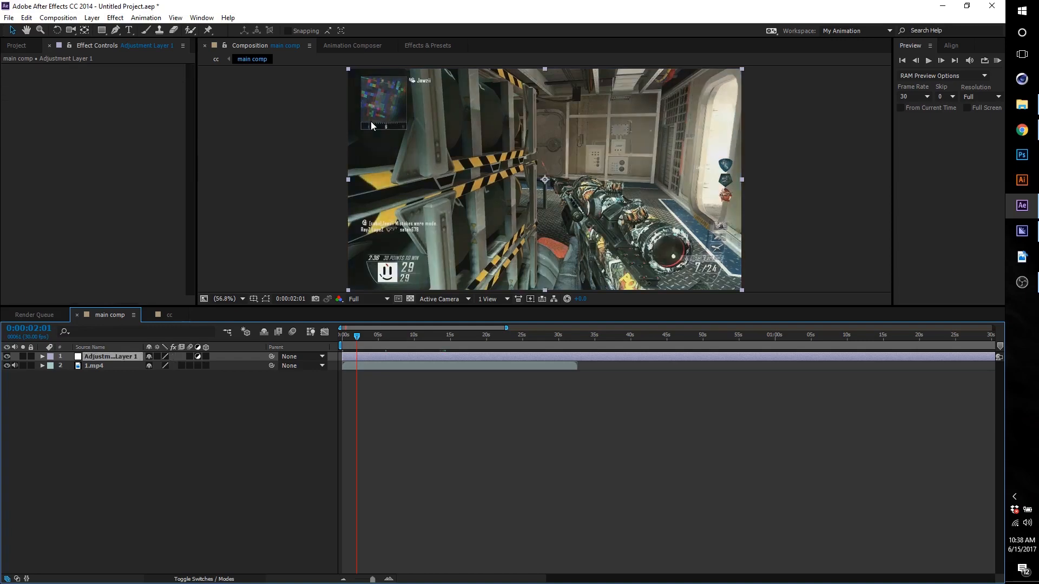
- Switch to File Explorer and copy the Cool Glow preset file from the Unni's CC Pack! folder in Videos
{"action": "left_click", "coordinate": [417, 46]}
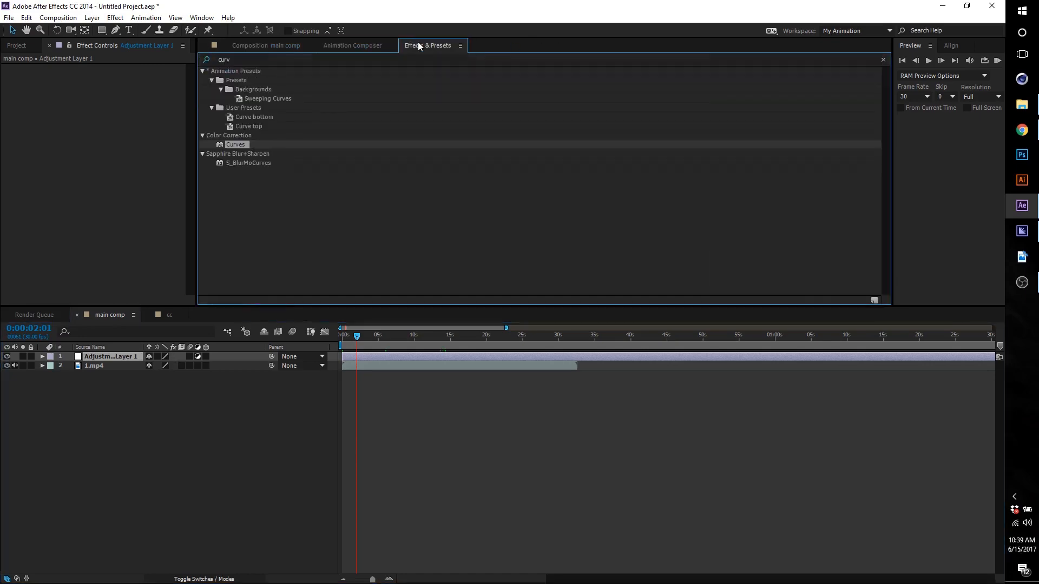
{"action": "left_click", "coordinate": [1021, 104]}
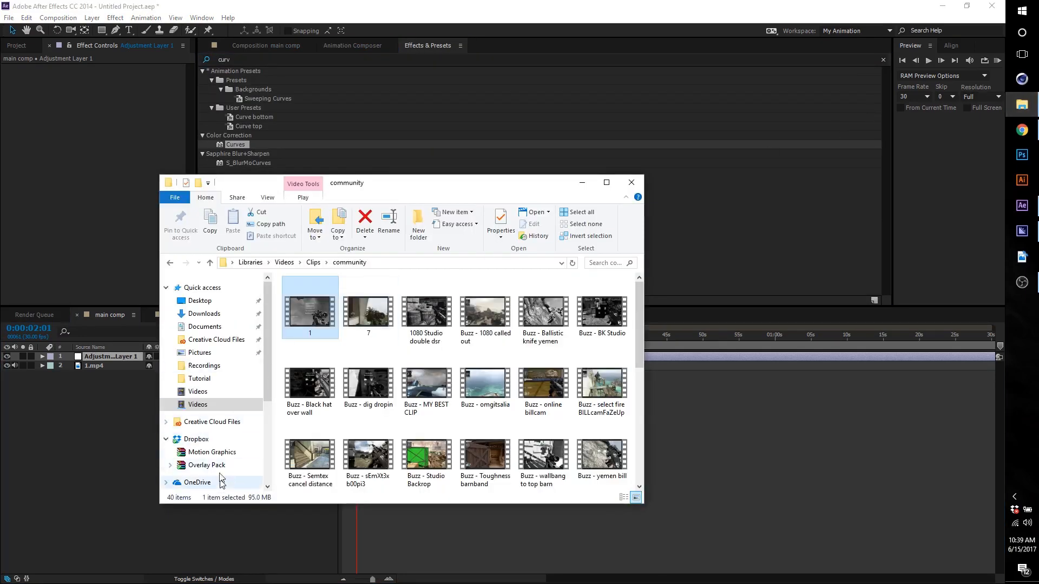
{"action": "left_click", "coordinate": [199, 393]}
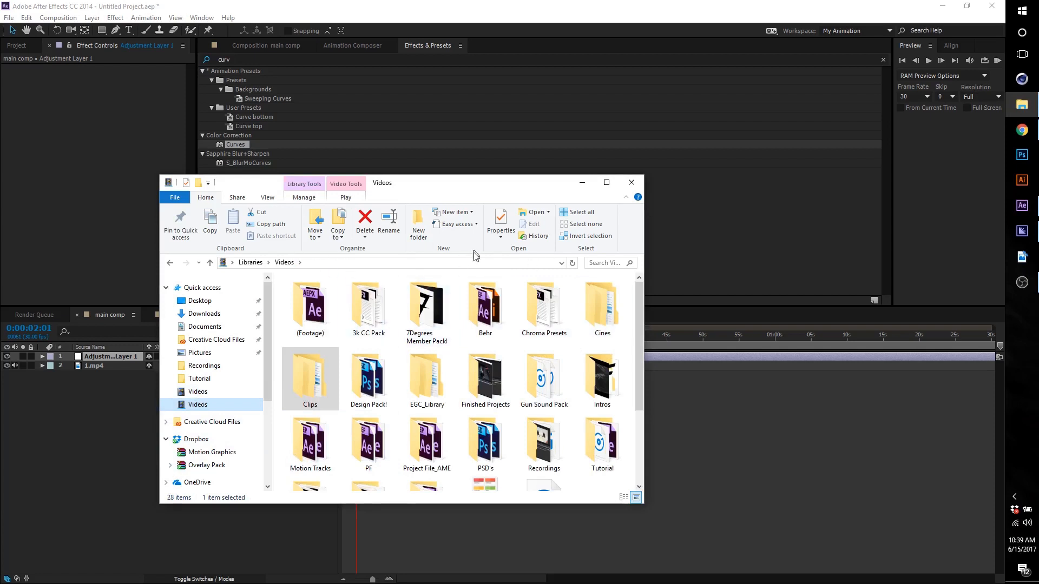
{"action": "scroll", "coordinate": [509, 360], "scroll_direction": "down", "scroll_amount": 3}
{"action": "scroll", "coordinate": [541, 439], "scroll_direction": "up", "scroll_amount": 3}
{"action": "scroll", "coordinate": [522, 444], "scroll_direction": "down", "scroll_amount": 3}
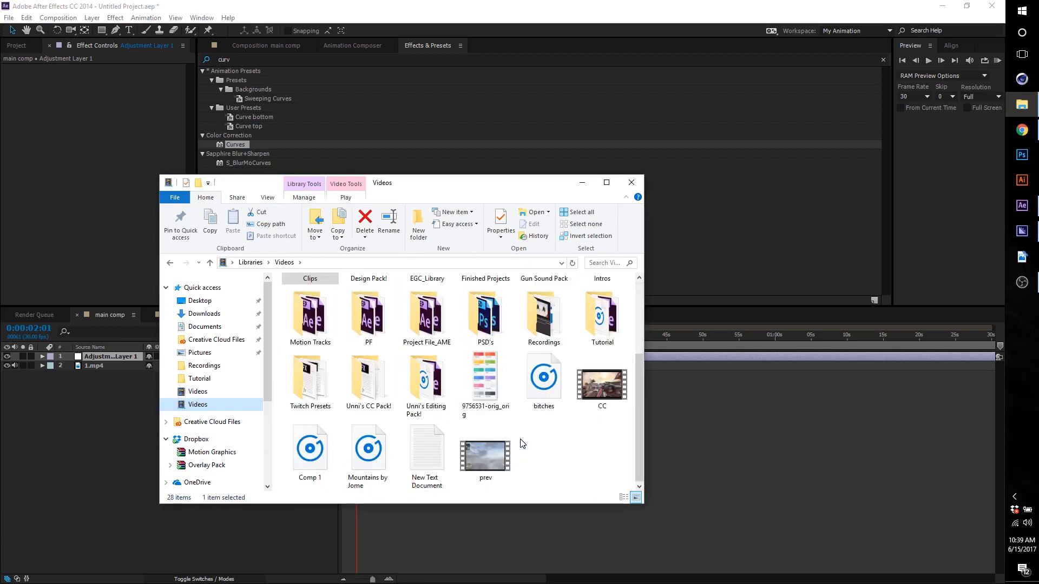
{"action": "double_click", "coordinate": [368, 378]}
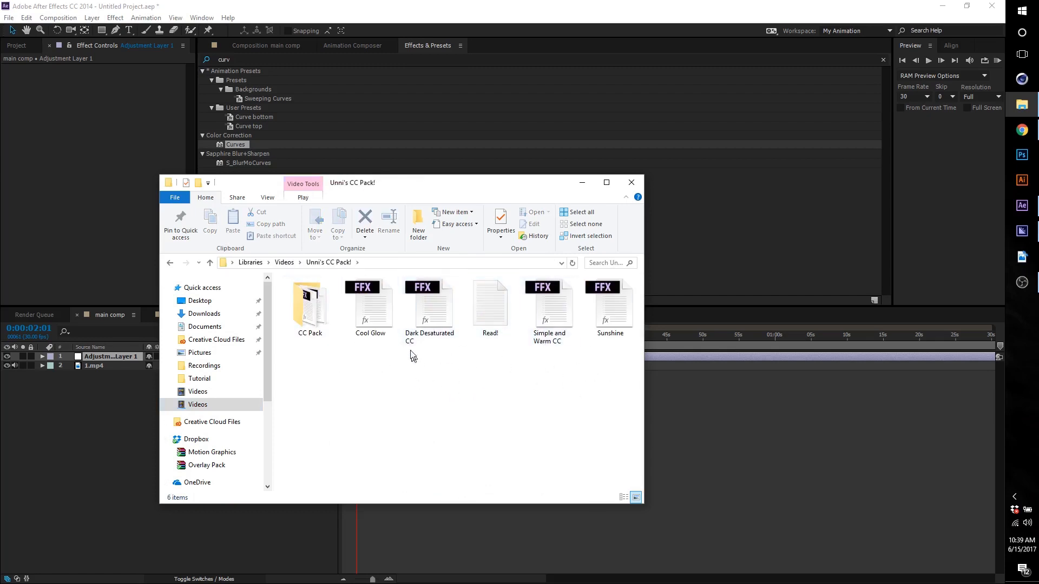
{"action": "left_click", "coordinate": [384, 299]}
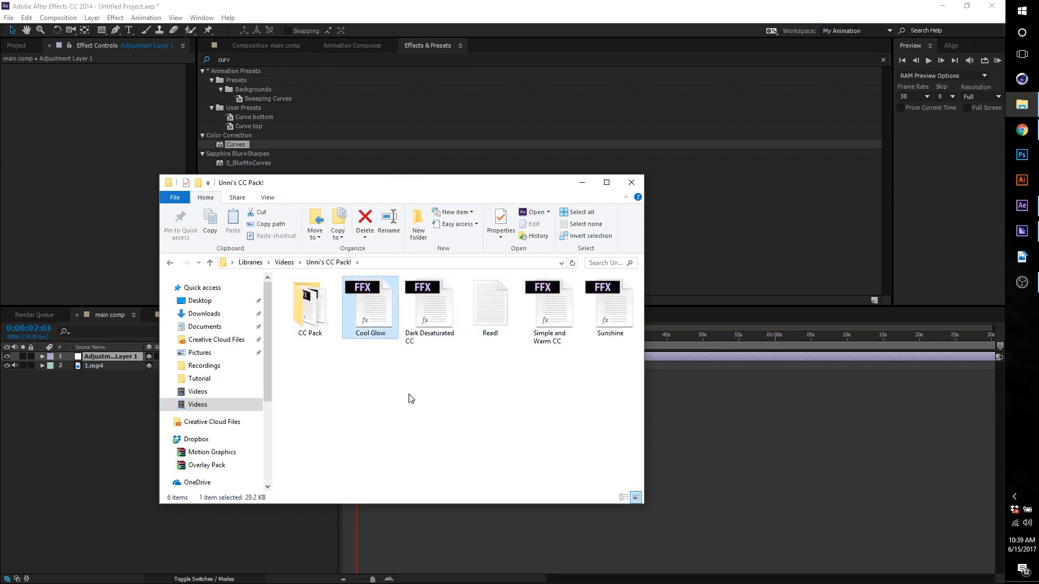
{"action": "right_click", "coordinate": [371, 300]}
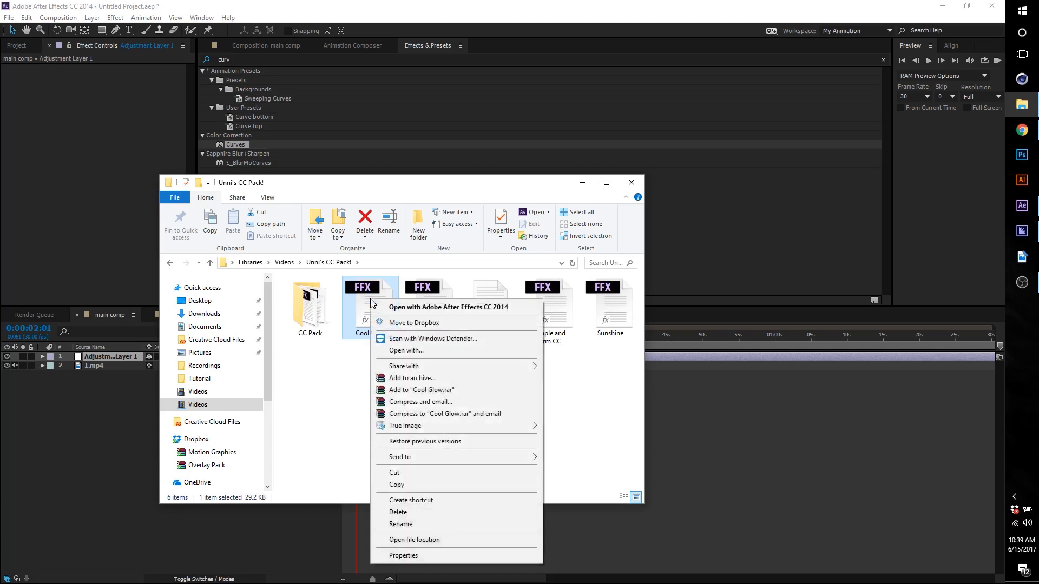
{"action": "left_click", "coordinate": [433, 485]}
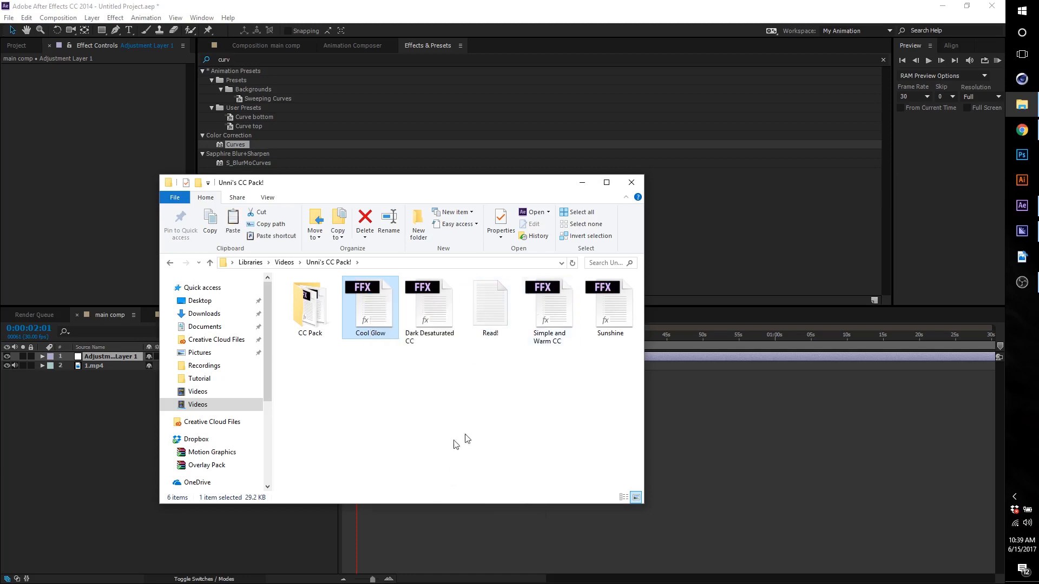
- Open the Presets folder inside Support Files of Adobe After Effects CC 2014, under Program Files > Adobe on drive C
{"action": "scroll", "coordinate": [261, 382], "scroll_direction": "down", "scroll_amount": 4}
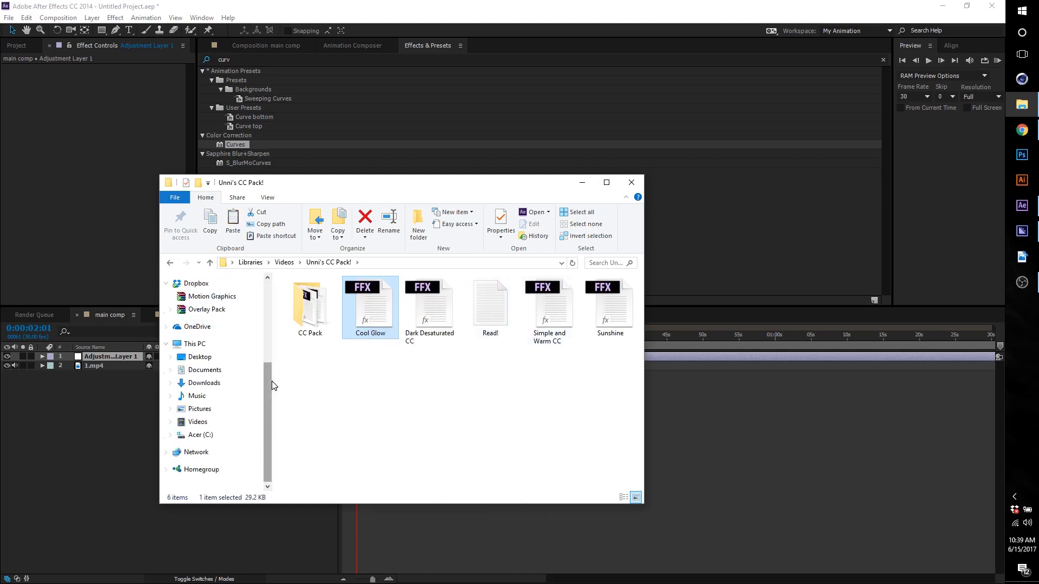
{"action": "left_click", "coordinate": [201, 436]}
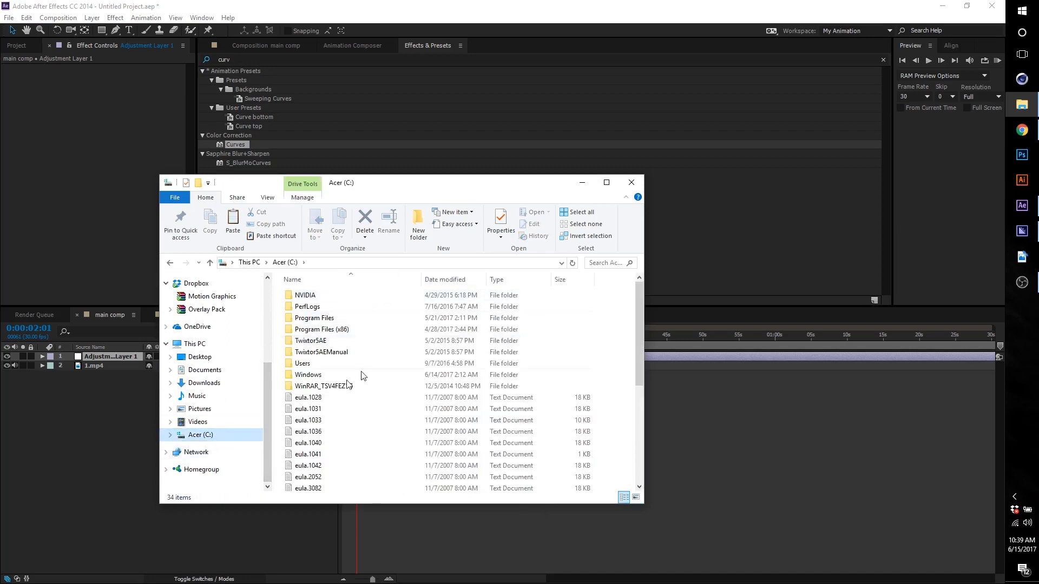
{"action": "double_click", "coordinate": [309, 318]}
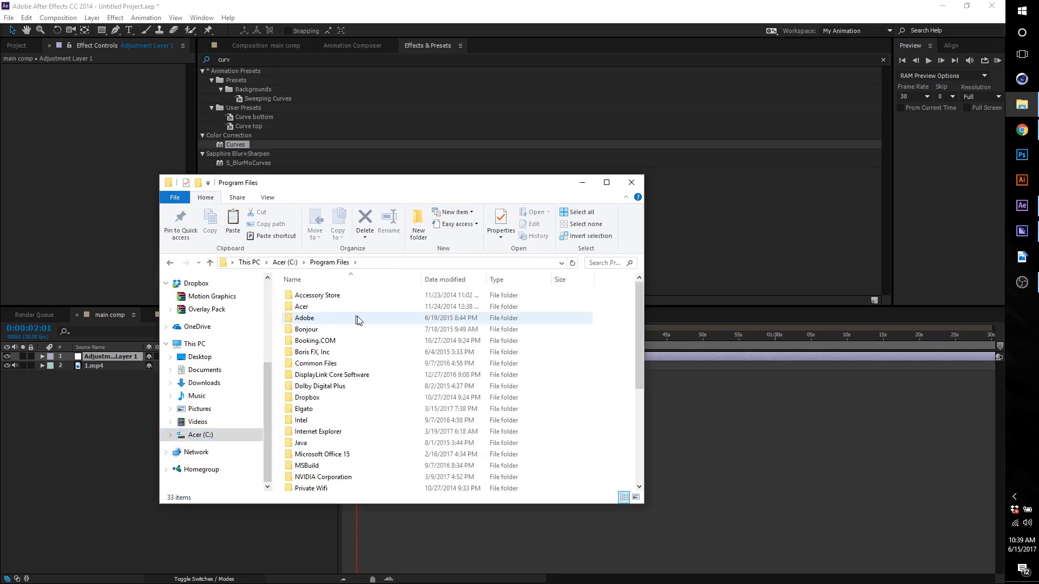
{"action": "double_click", "coordinate": [357, 318]}
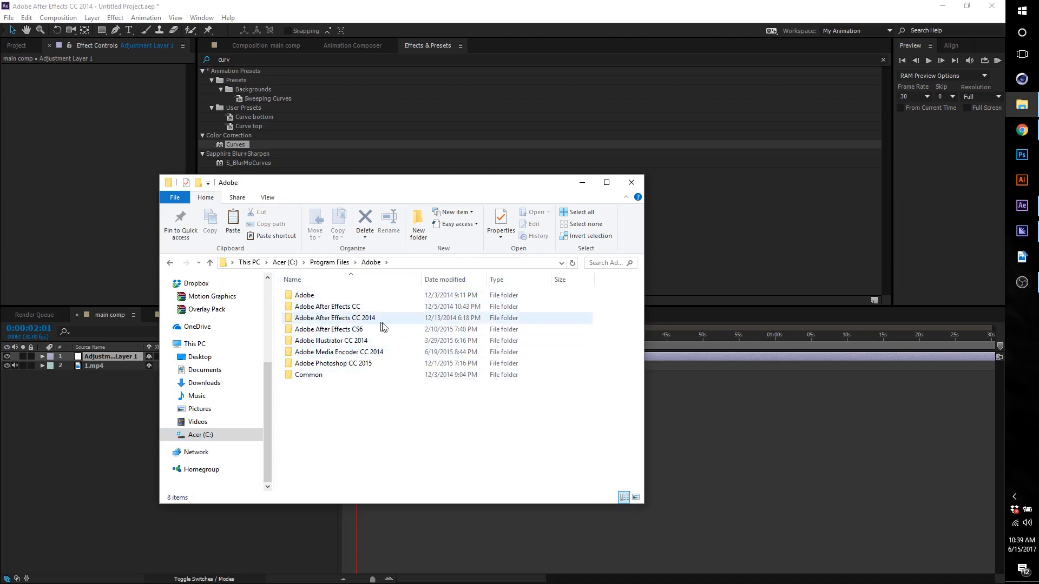
{"action": "double_click", "coordinate": [352, 318]}
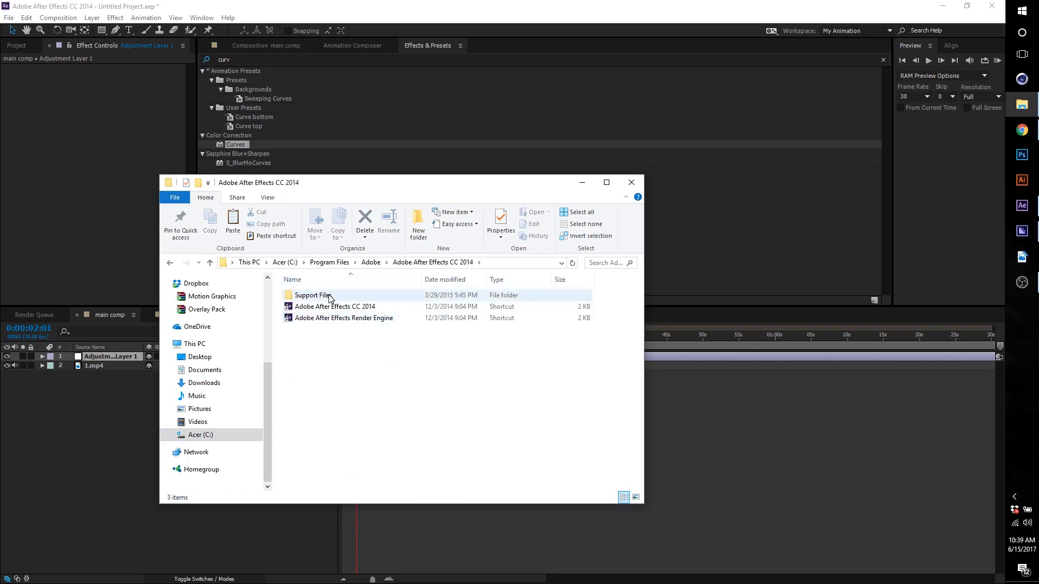
{"action": "double_click", "coordinate": [328, 296]}
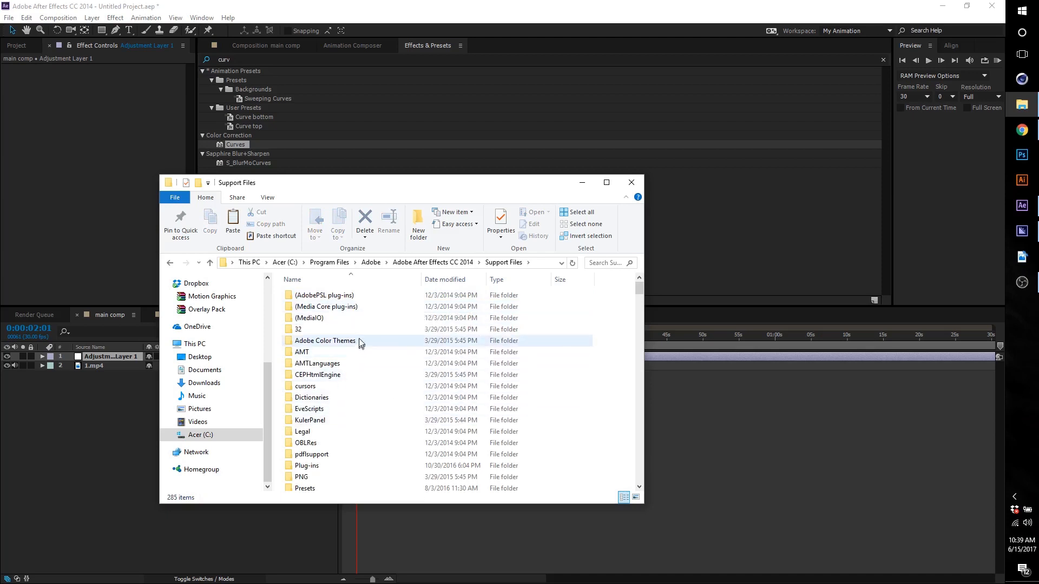
{"action": "scroll", "coordinate": [360, 343], "scroll_direction": "down", "scroll_amount": 1}
{"action": "double_click", "coordinate": [307, 464]}
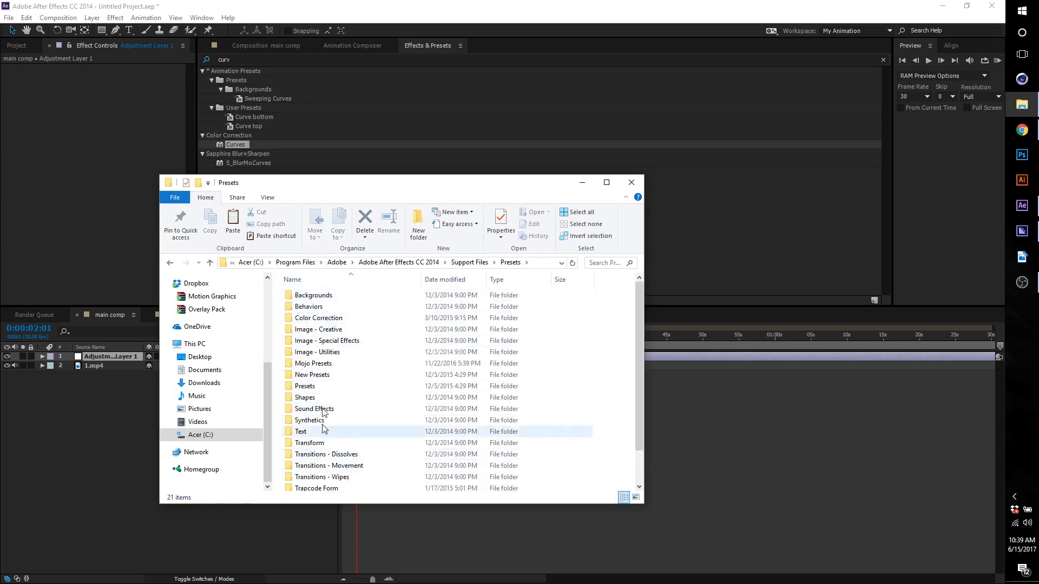
- Paste the copied Cool Glow preset into the Unni Presets folder with administrator permission, check the folder's contents and close File Explorer
{"action": "scroll", "coordinate": [336, 379], "scroll_direction": "down", "scroll_amount": 1}
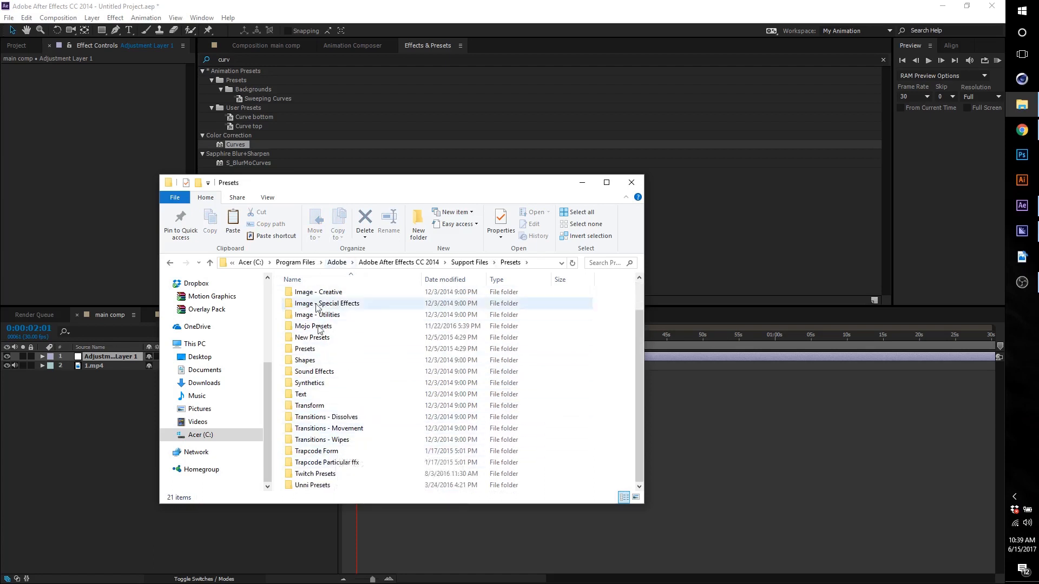
{"action": "double_click", "coordinate": [326, 486]}
{"action": "scroll", "coordinate": [389, 383], "scroll_direction": "down", "scroll_amount": 12}
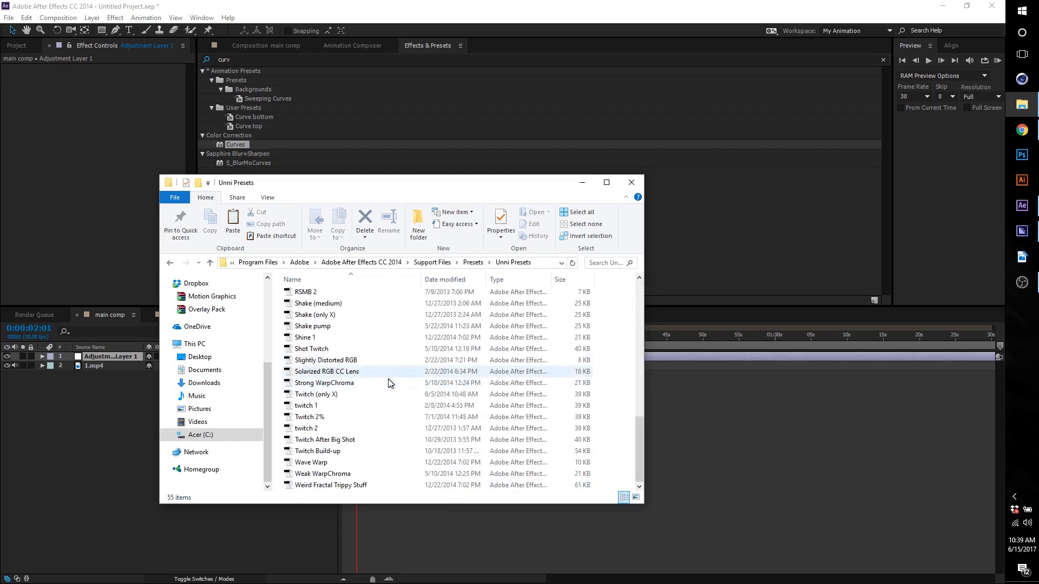
{"action": "right_click", "coordinate": [278, 372]}
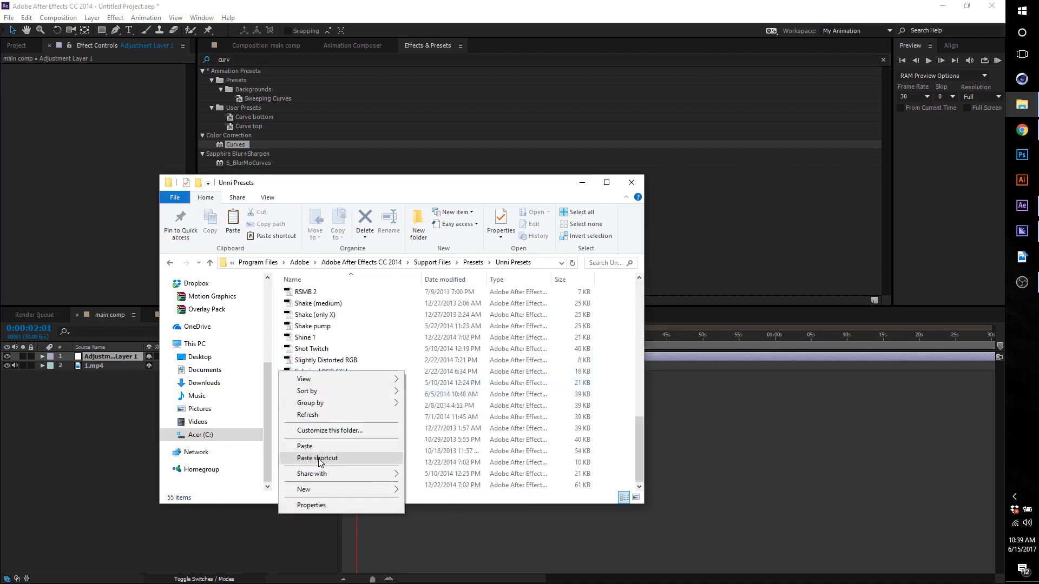
{"action": "left_click", "coordinate": [304, 446]}
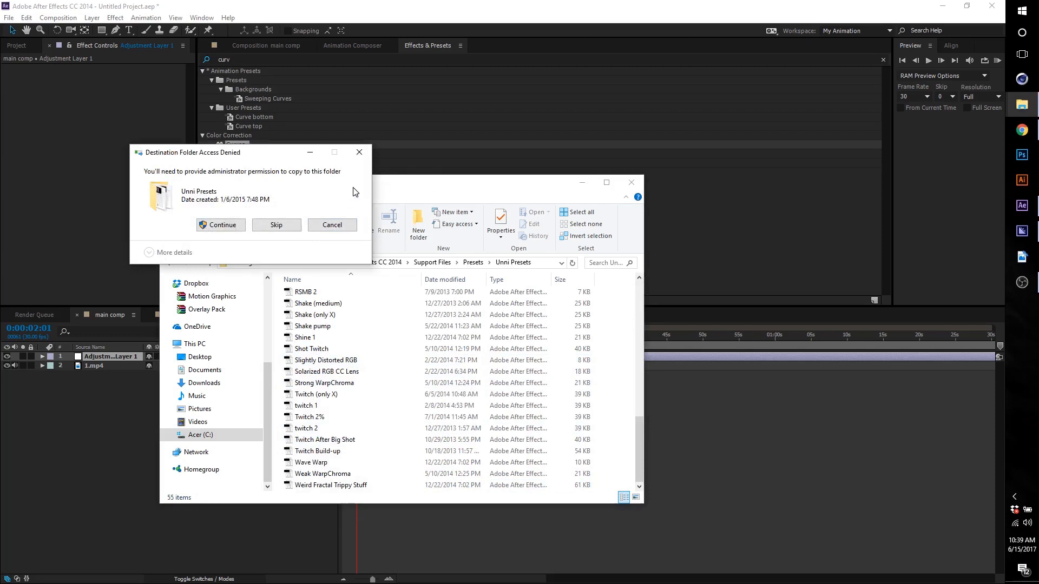
{"action": "left_click", "coordinate": [223, 224]}
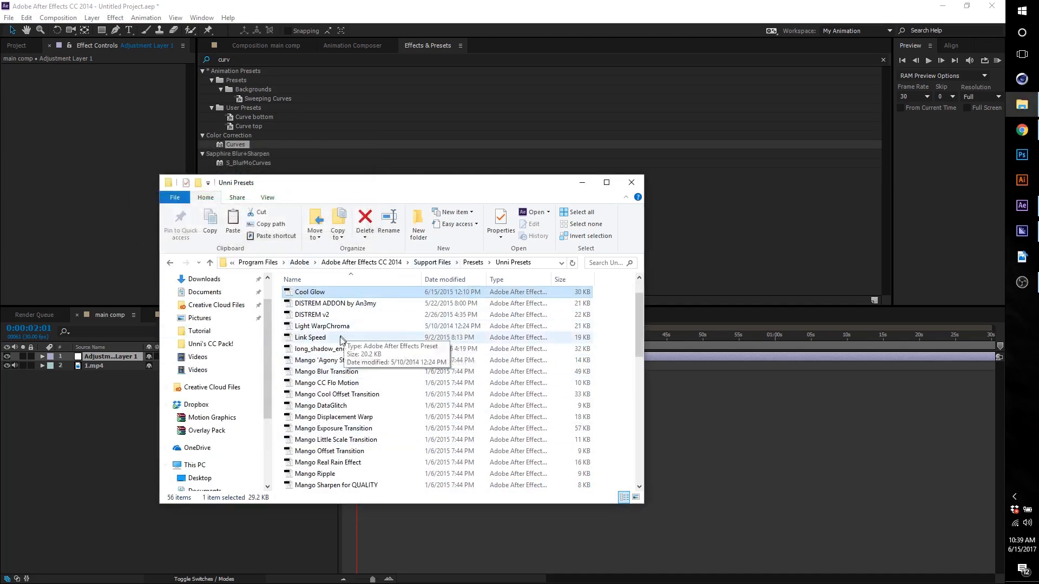
{"action": "scroll", "coordinate": [341, 339], "scroll_direction": "down", "scroll_amount": 12}
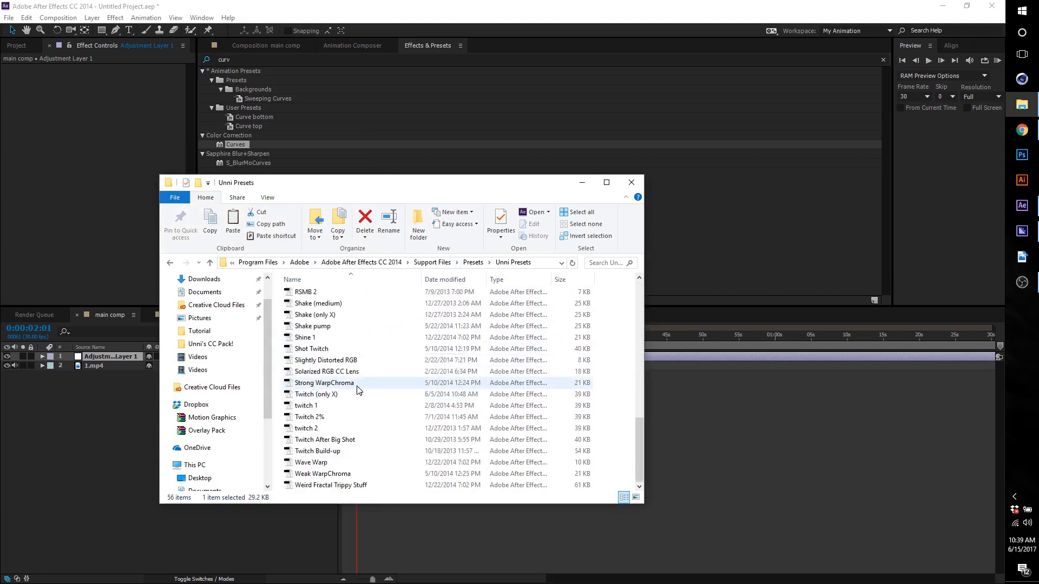
{"action": "scroll", "coordinate": [357, 390], "scroll_direction": "up", "scroll_amount": 11}
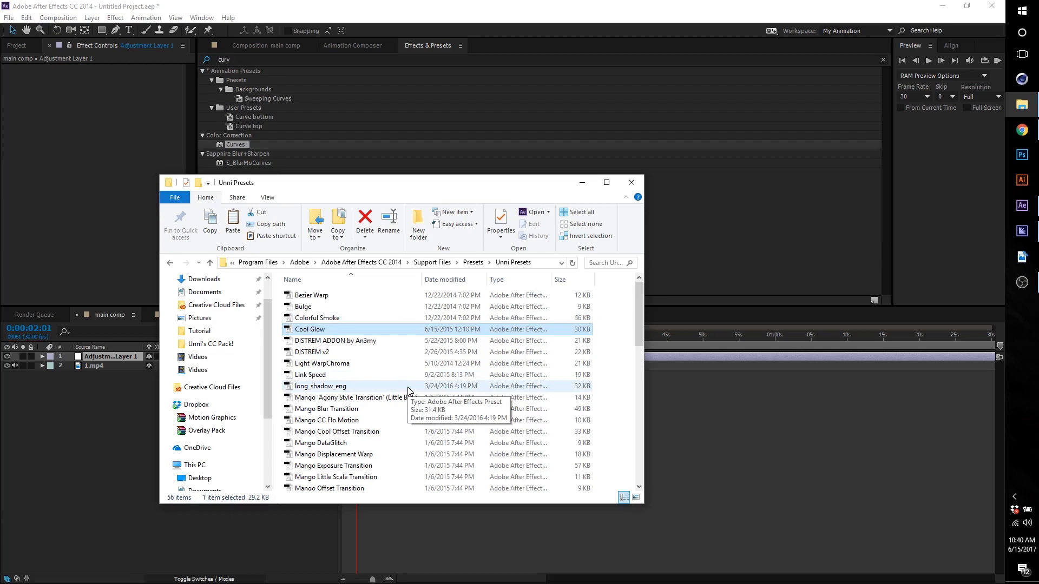
{"action": "left_click", "coordinate": [633, 183]}
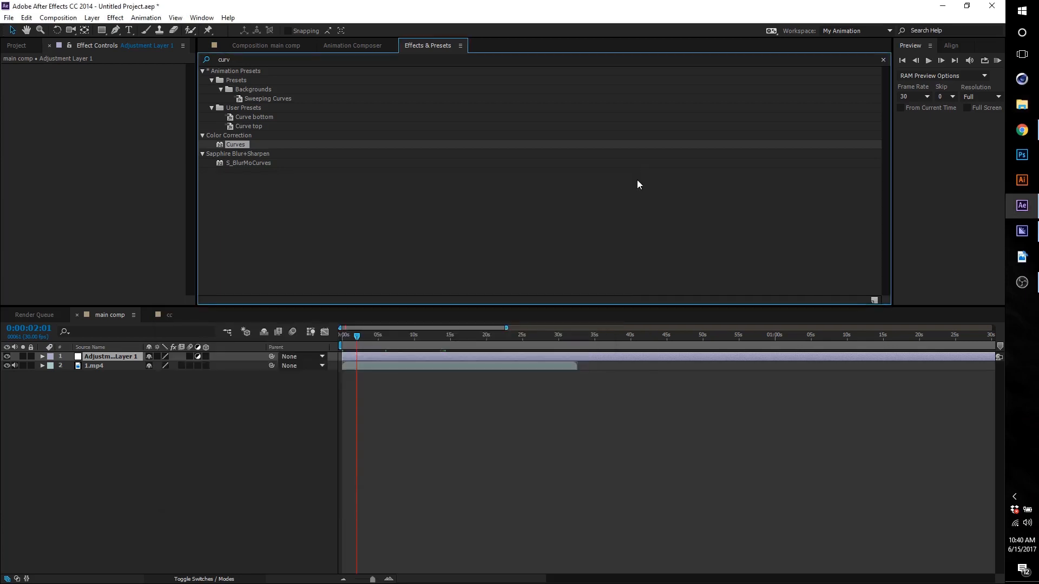
- Show the main comp composition view in place of the effects list and deselect the adjustment layer
{"action": "left_click", "coordinate": [348, 214]}
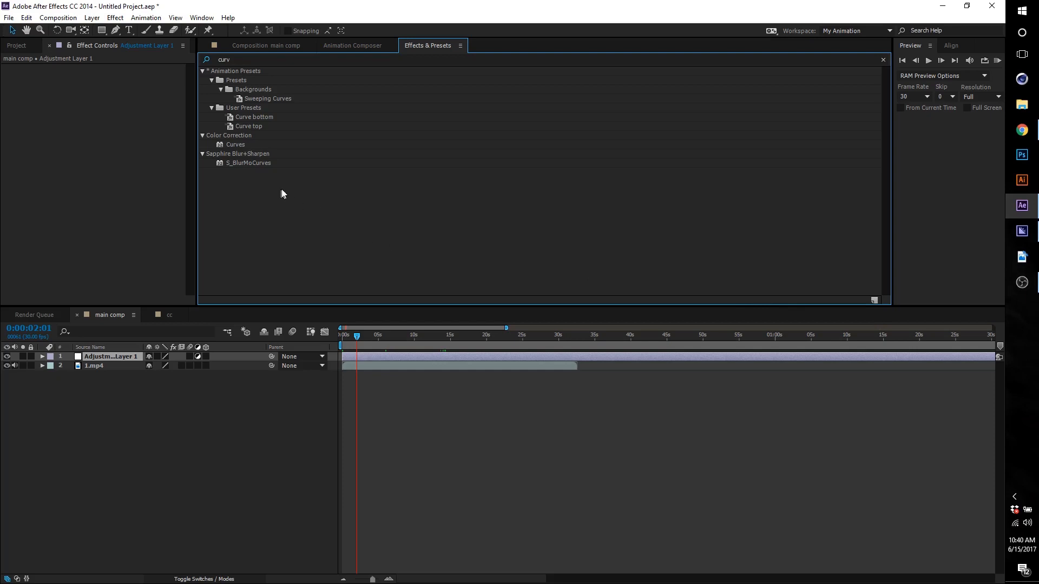
{"action": "left_click", "coordinate": [227, 46]}
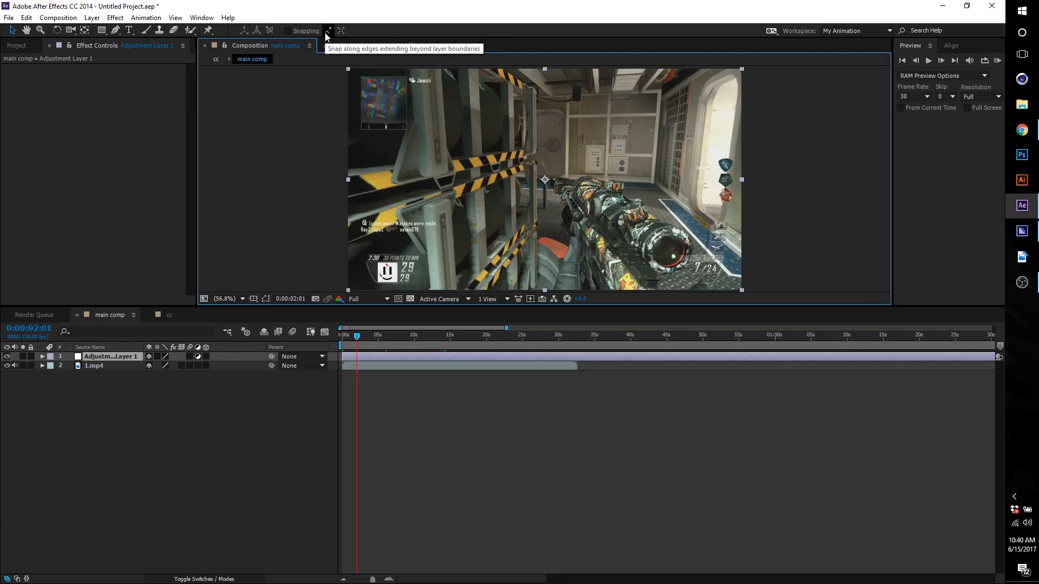
{"action": "left_click", "coordinate": [1030, 235]}
{"action": "left_click", "coordinate": [1021, 205]}
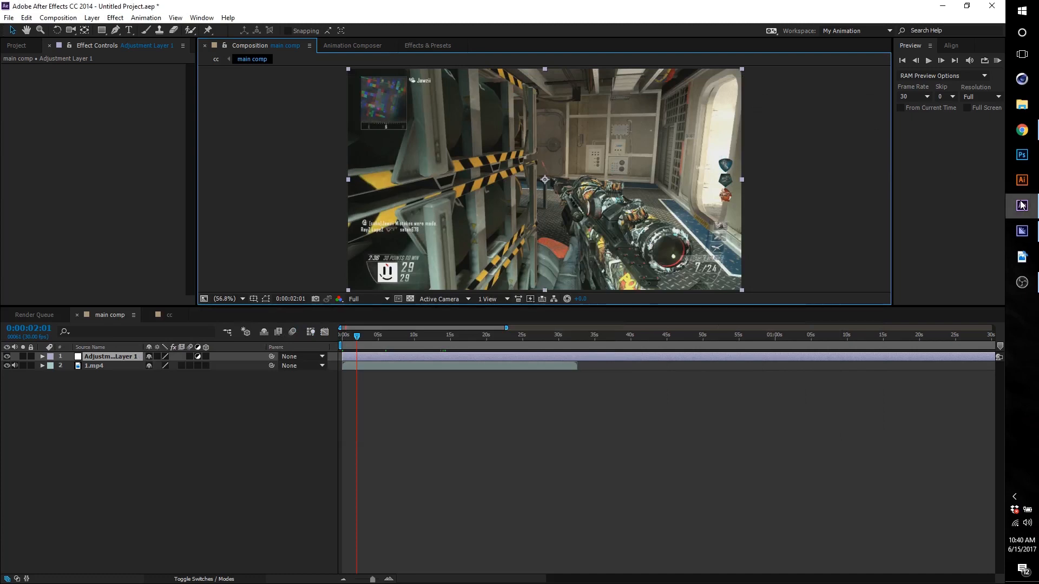
{"action": "mouse_move", "coordinate": [1025, 231]}
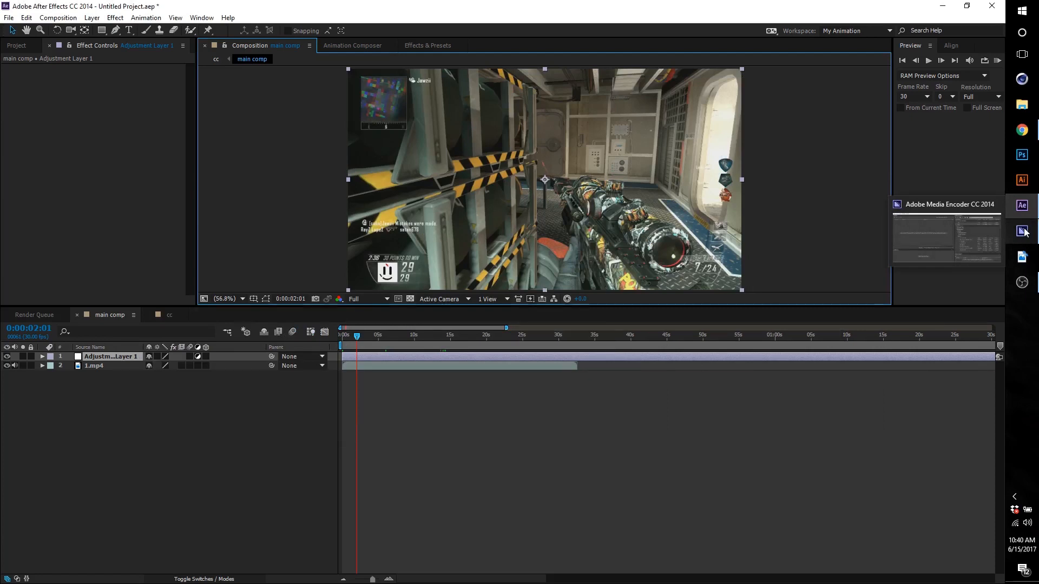
{"action": "left_click", "coordinate": [622, 408]}
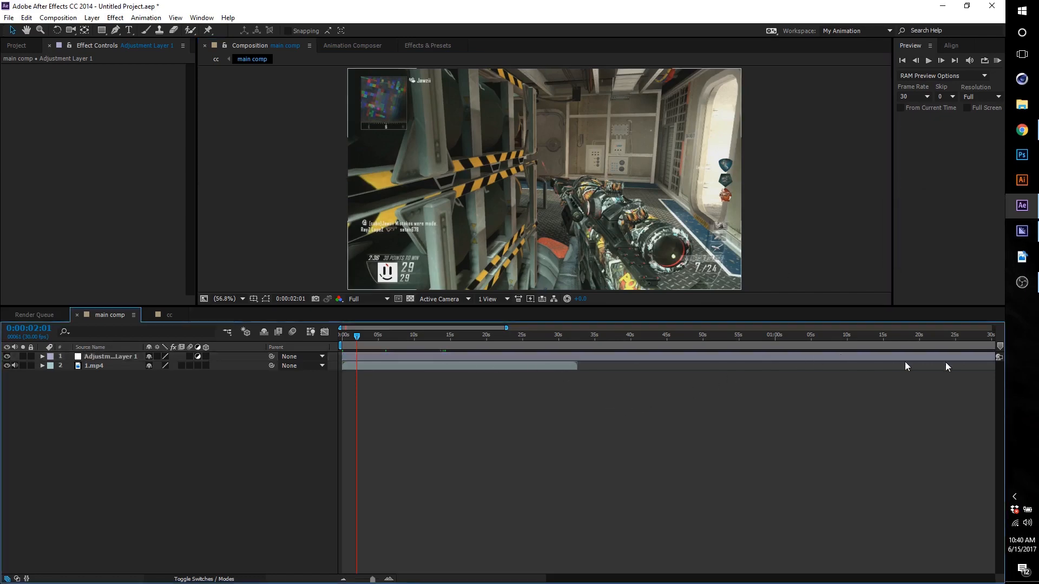
- Shorten the work area of main comp so that it ends at about 19 seconds
{"action": "left_click", "coordinate": [343, 579]}
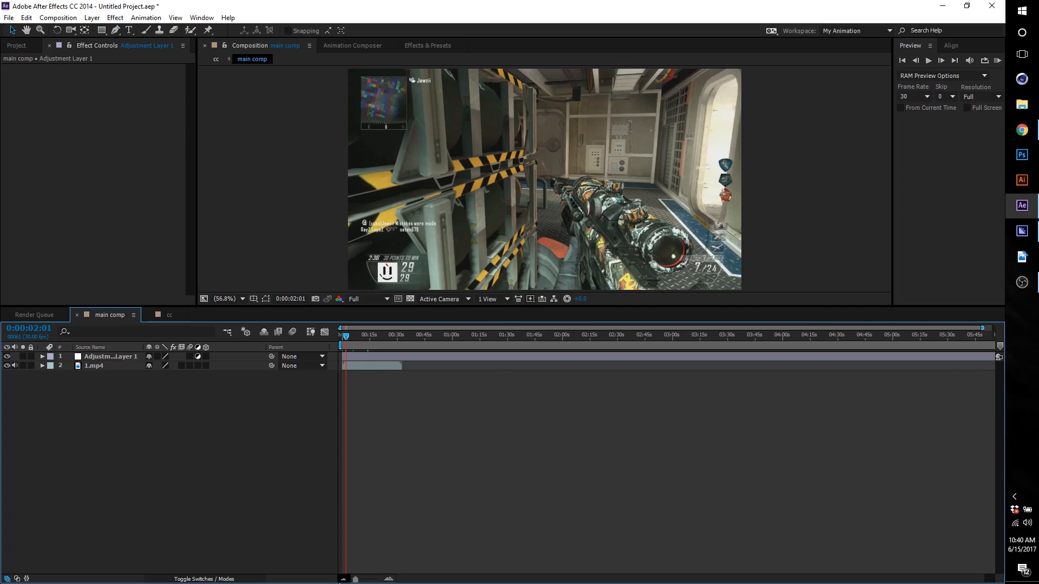
{"action": "left_click", "coordinate": [342, 579]}
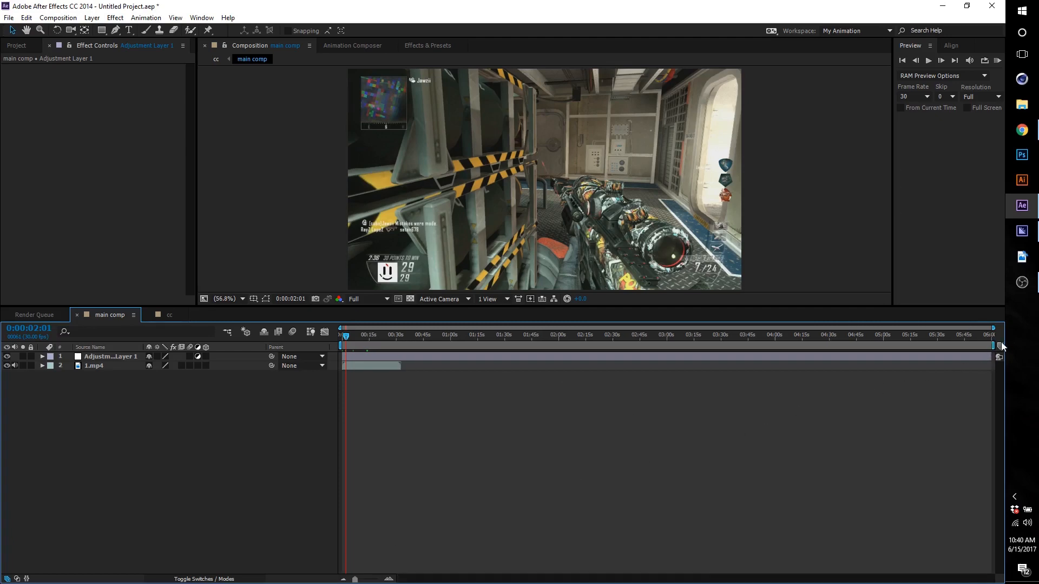
{"action": "mouse_move", "coordinate": [995, 346]}
{"action": "left_mouse_down"}
{"action": "mouse_move", "coordinate": [637, 383]}
{"action": "mouse_move", "coordinate": [377, 383]}
{"action": "left_mouse_up"}
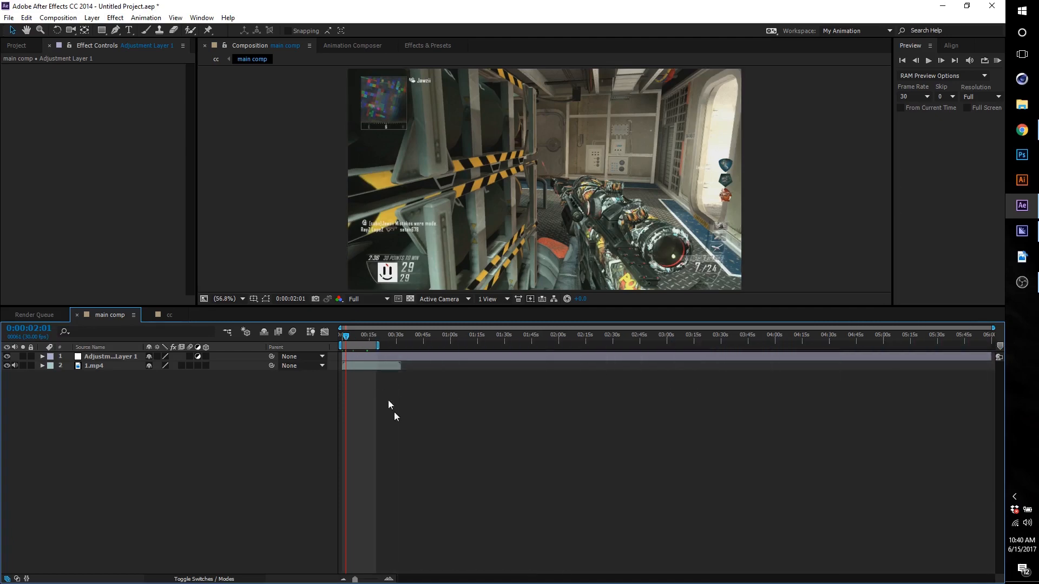
{"action": "left_click", "coordinate": [389, 579]}
{"action": "left_click", "coordinate": [390, 579]}
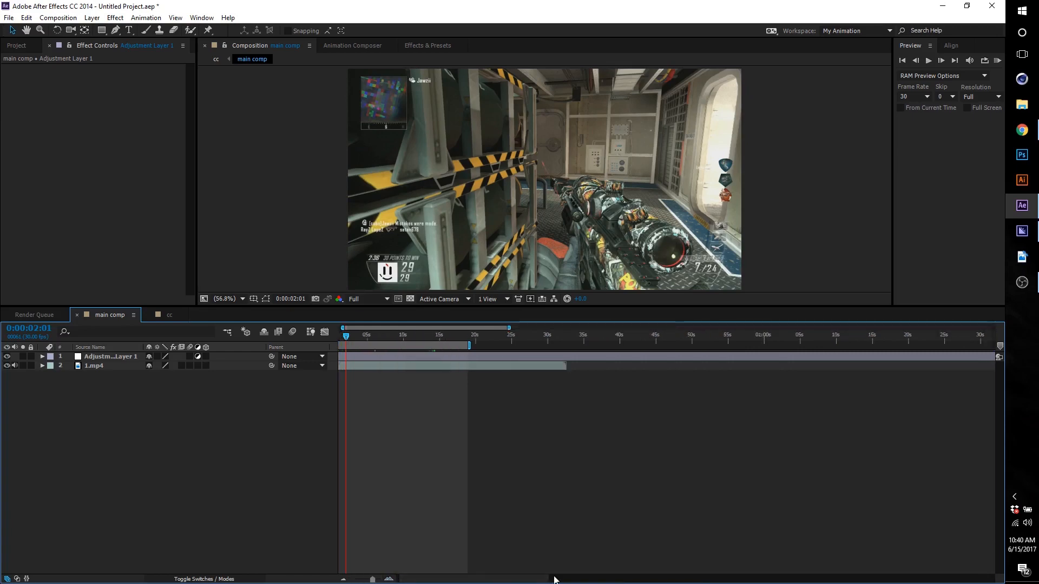
- Add main comp to the Adobe Media Encoder queue and switch to Adobe Media Encoder
{"action": "left_click", "coordinate": [58, 18]}
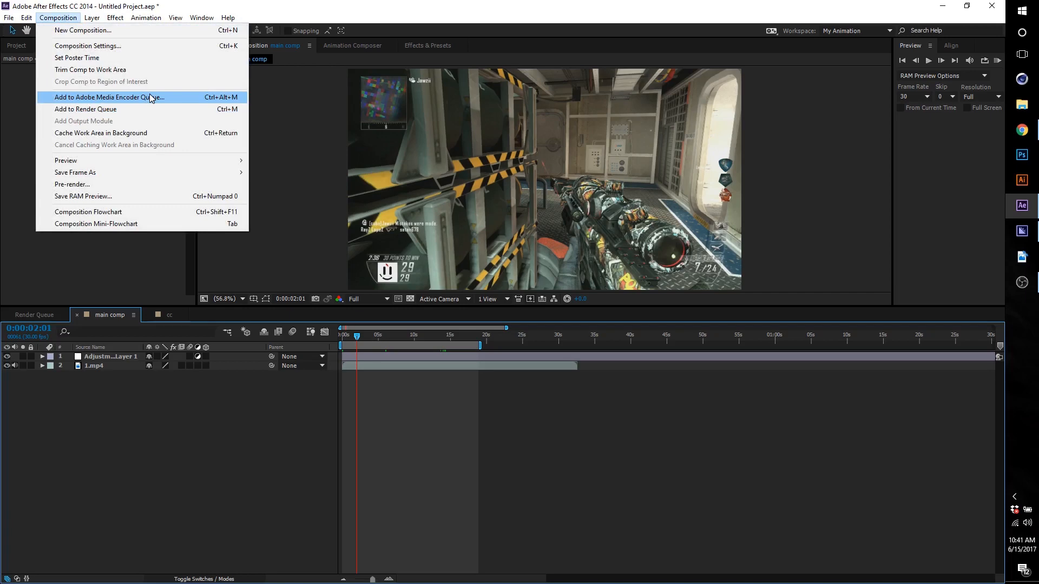
{"action": "left_click", "coordinate": [129, 98]}
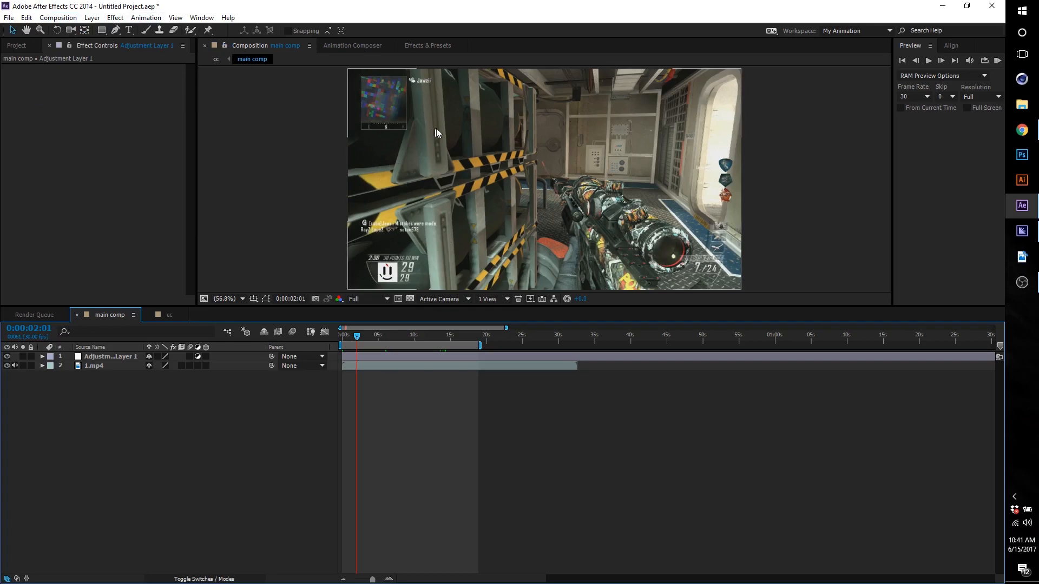
{"action": "left_click", "coordinate": [1020, 232]}
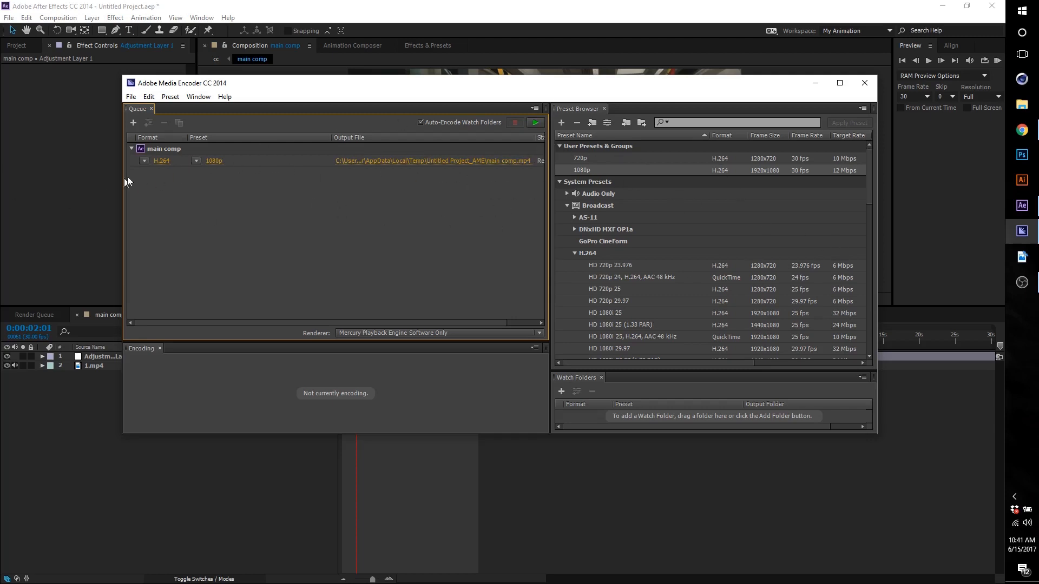
- Open the export settings of the queued main comp with the 1080p preset and preview the frame at 00;00;15;28
{"action": "left_click", "coordinate": [586, 160]}
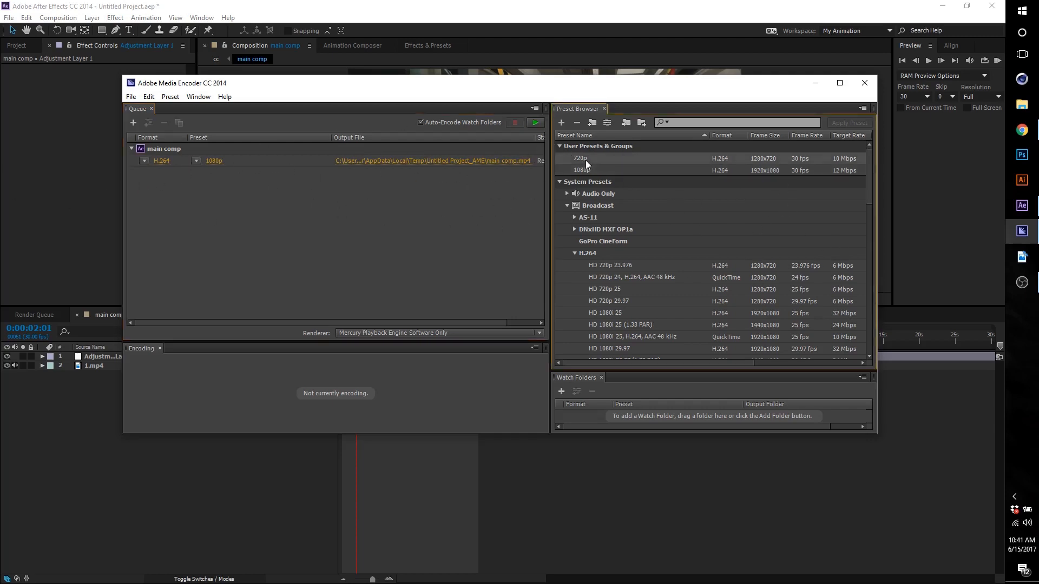
{"action": "left_click", "coordinate": [590, 168]}
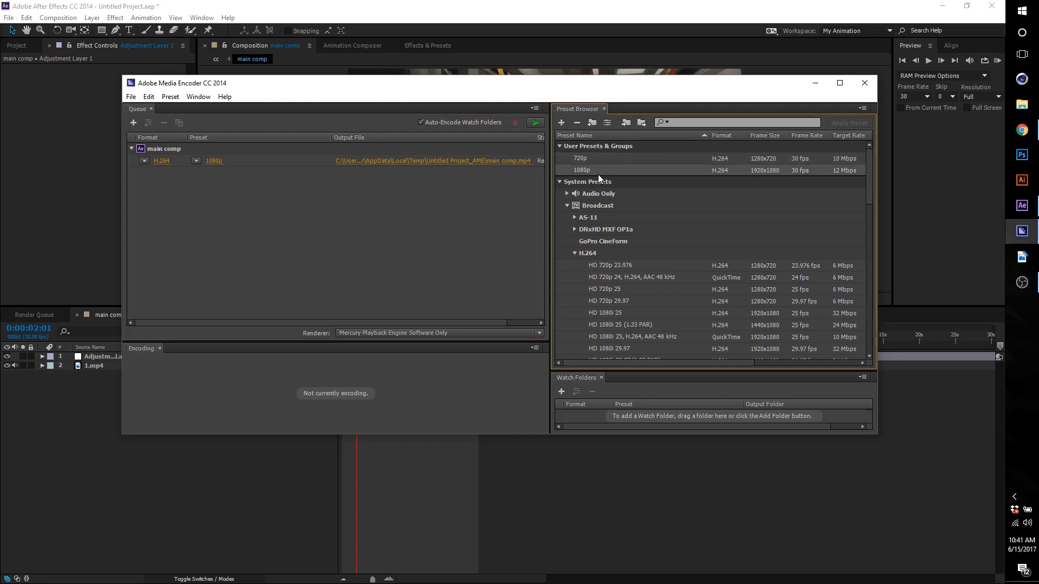
{"action": "left_click", "coordinate": [217, 161]}
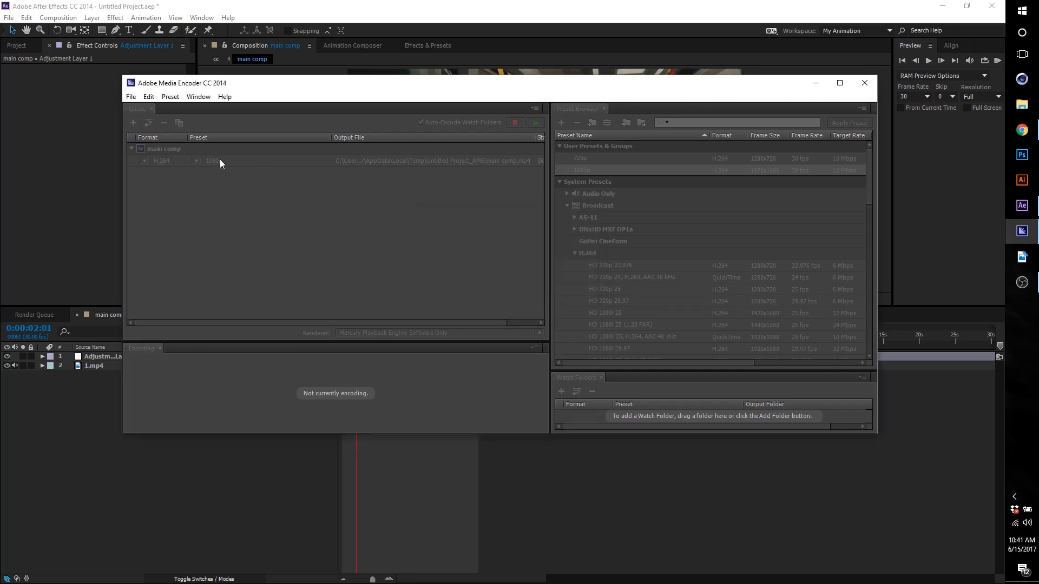
{"action": "left_click", "coordinate": [214, 160]}
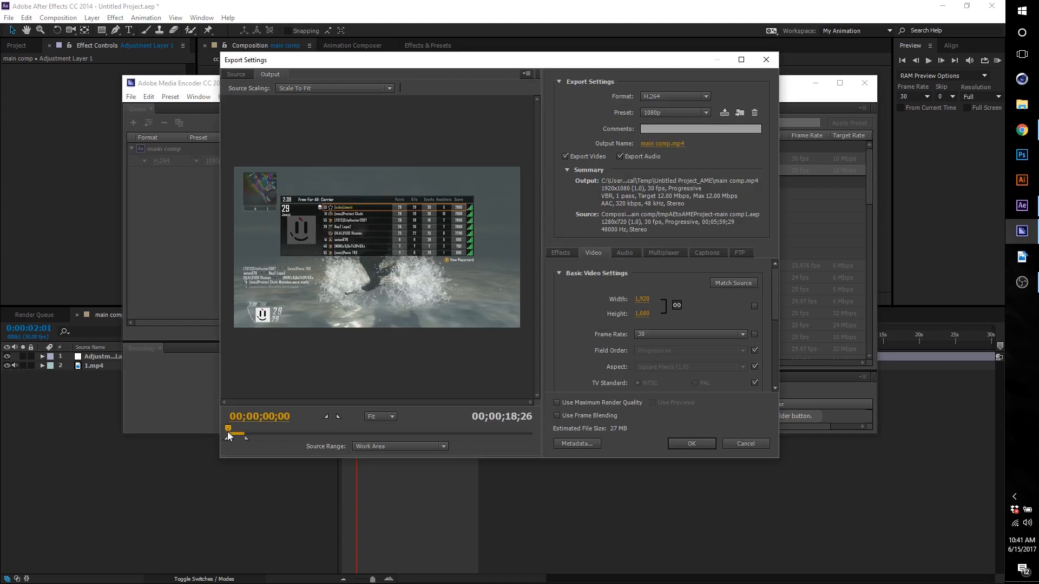
{"action": "left_click", "coordinate": [242, 433]}
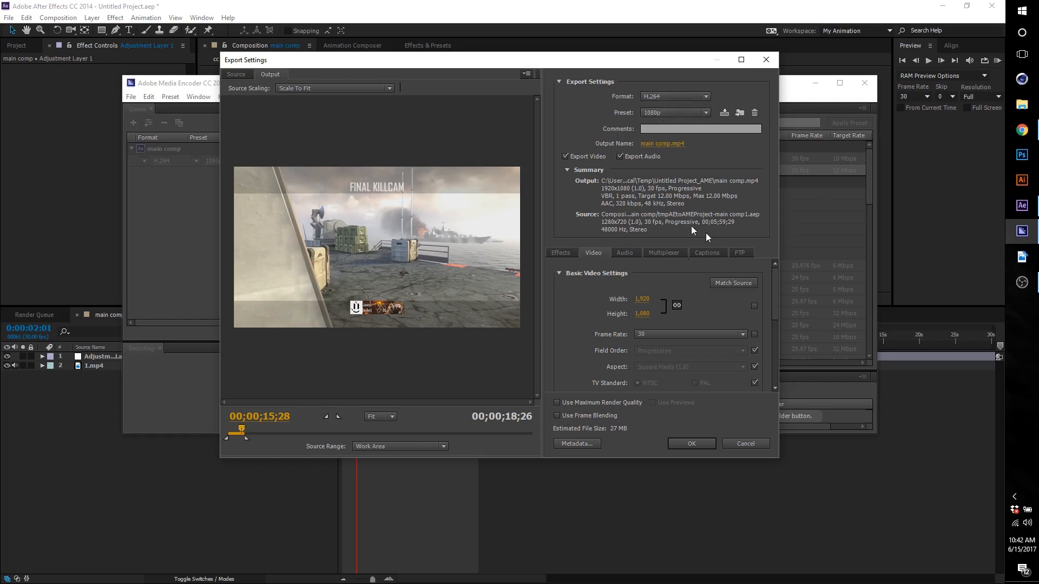
- Set the export's output file to main comp.mp4 in the Videos folder
{"action": "left_click", "coordinate": [665, 145]}
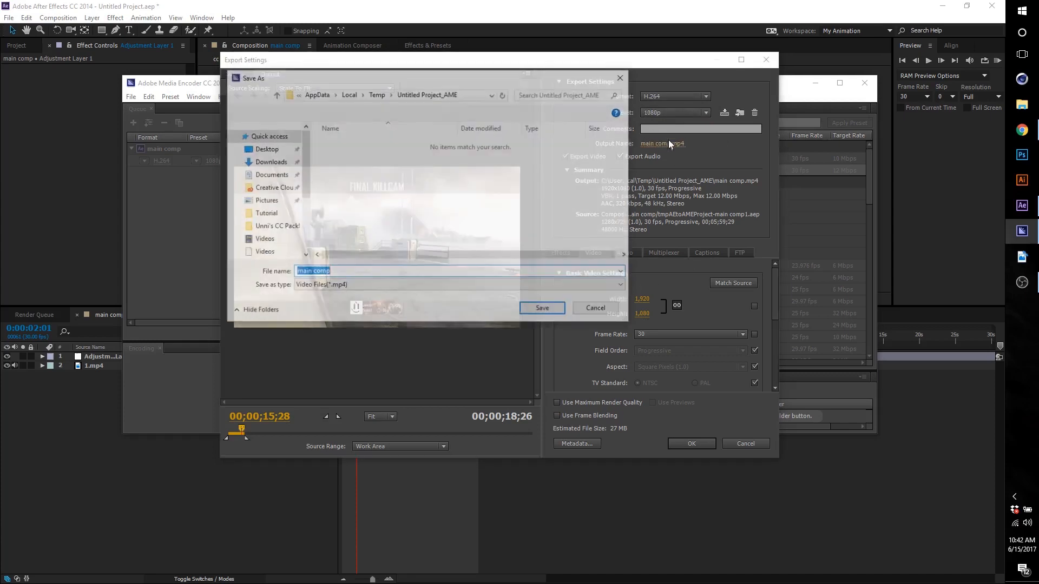
{"action": "left_click", "coordinate": [261, 205]}
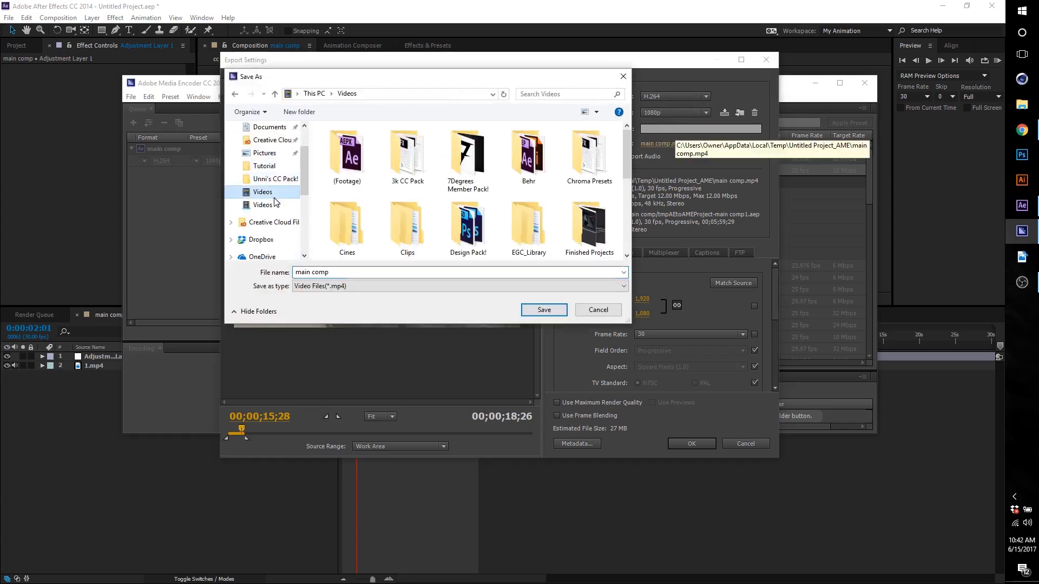
{"action": "key", "text": "Return"}
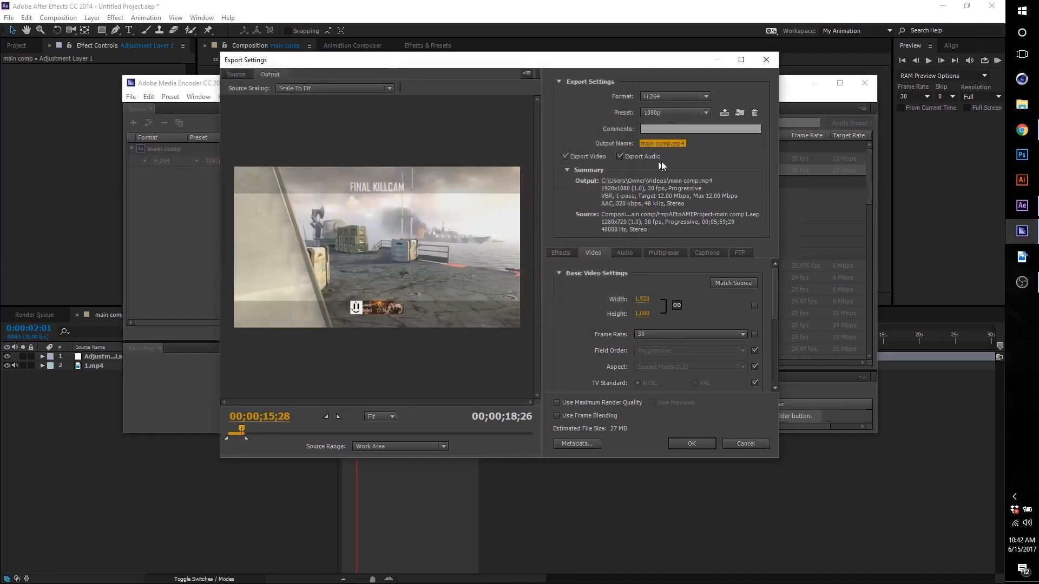
- Set the export's frame rate to 50 and its width to 1920 with the proportions linked
{"action": "scroll", "coordinate": [639, 270], "scroll_direction": "down", "scroll_amount": 3}
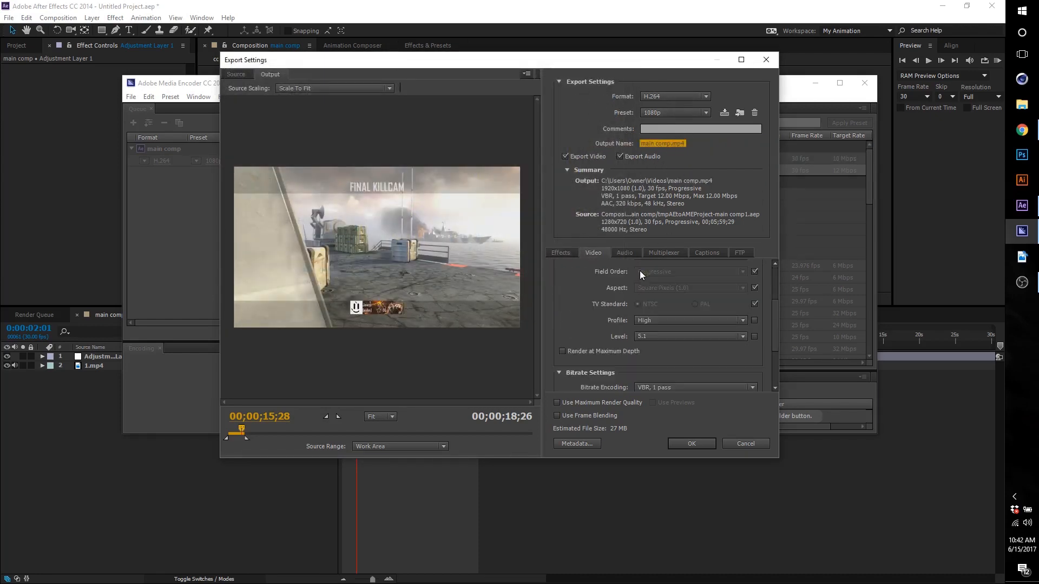
{"action": "scroll", "coordinate": [722, 316], "scroll_direction": "up", "scroll_amount": 3}
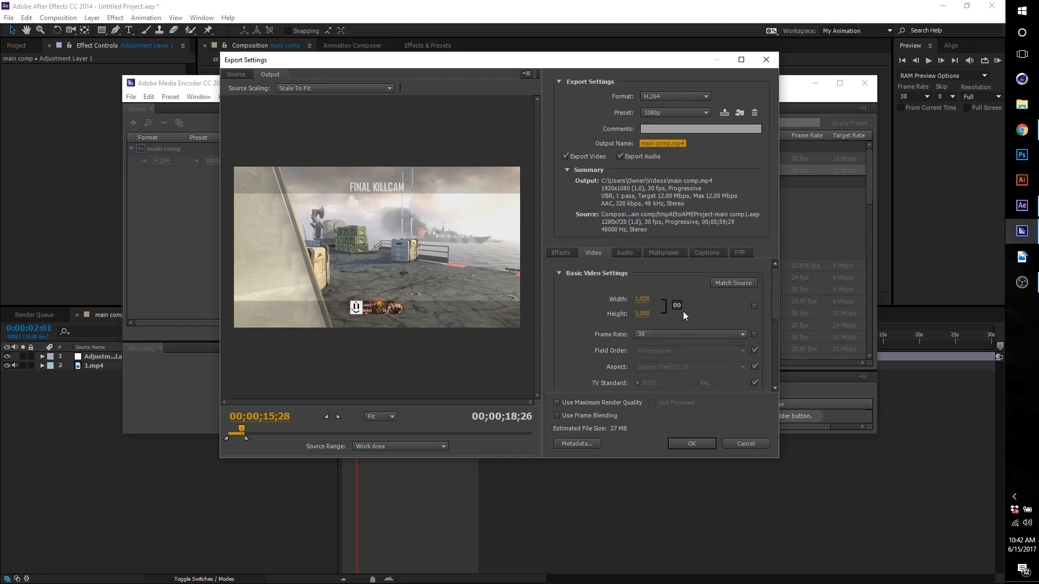
{"action": "scroll", "coordinate": [642, 301], "scroll_direction": "down", "scroll_amount": 3}
{"action": "left_click", "coordinate": [639, 300]}
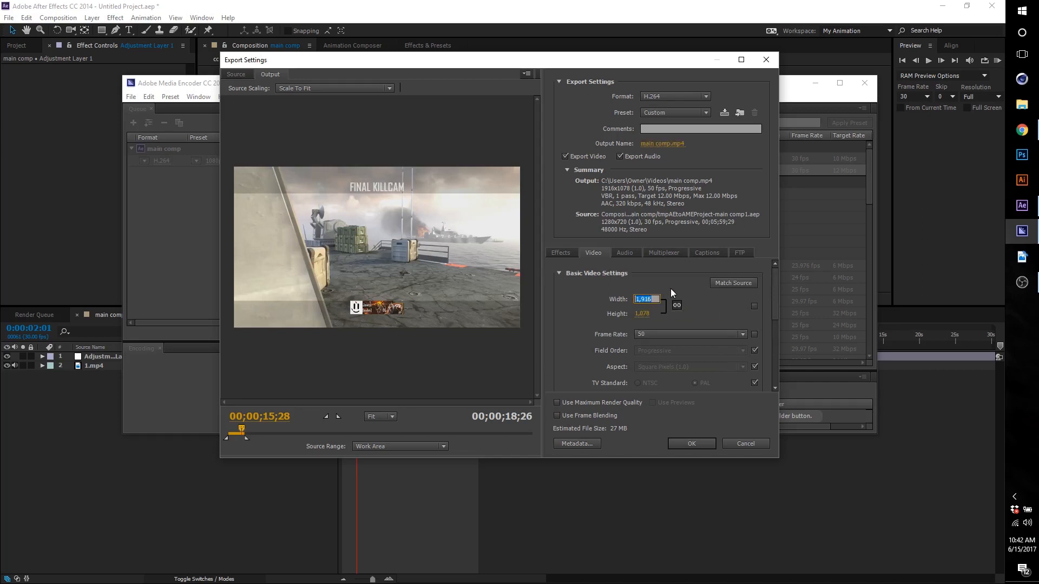
{"action": "type", "text": "1920"}
{"action": "key", "text": "Return"}
- Keep the H.264 profile at High and choose level 5.1 for the export
{"action": "scroll", "coordinate": [779, 299], "scroll_direction": "down", "scroll_amount": 3}
{"action": "left_click", "coordinate": [667, 352]}
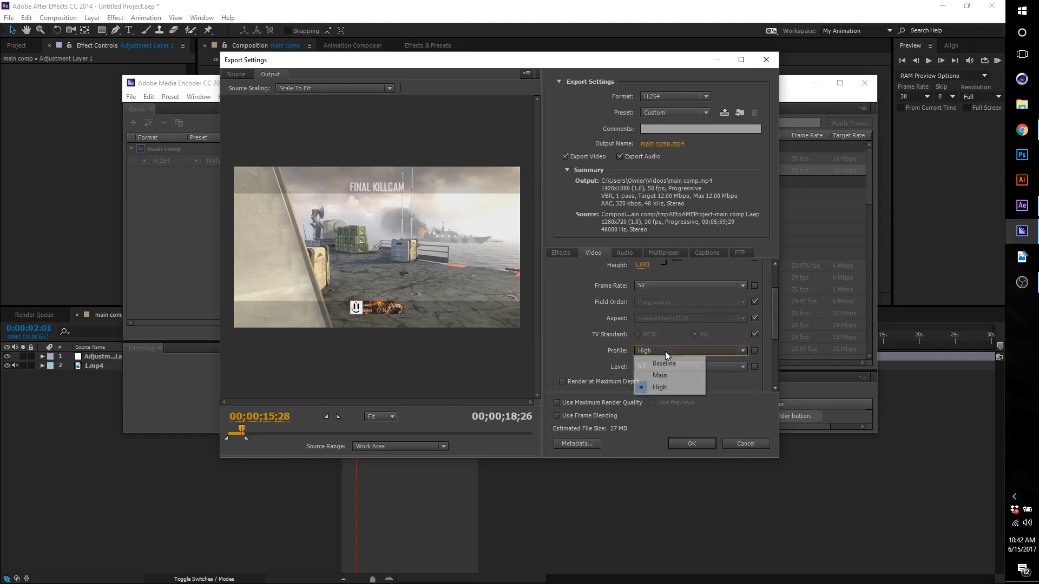
{"action": "left_click", "coordinate": [669, 352]}
{"action": "left_click", "coordinate": [673, 368]}
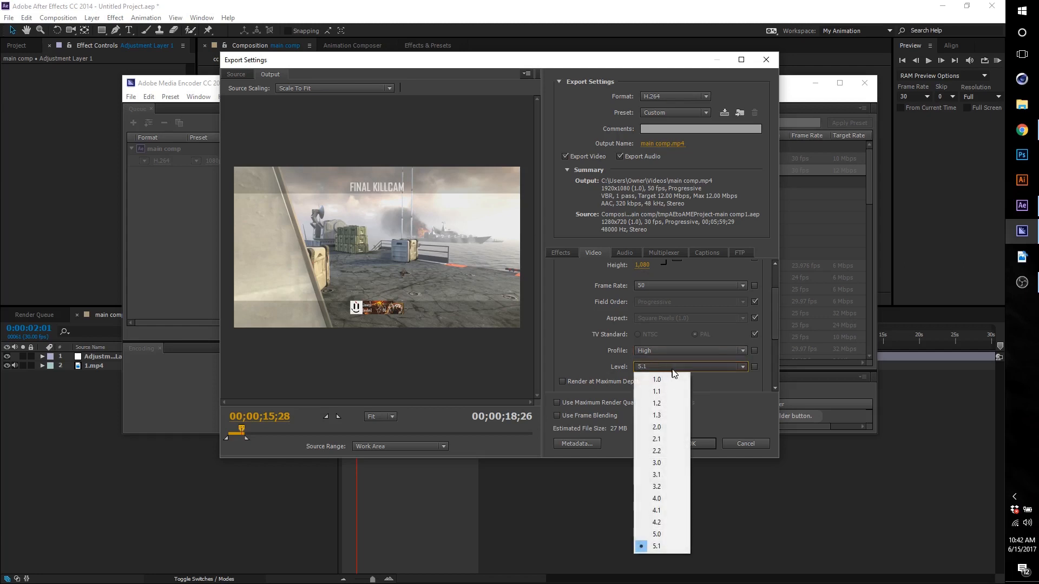
{"action": "left_click", "coordinate": [644, 546]}
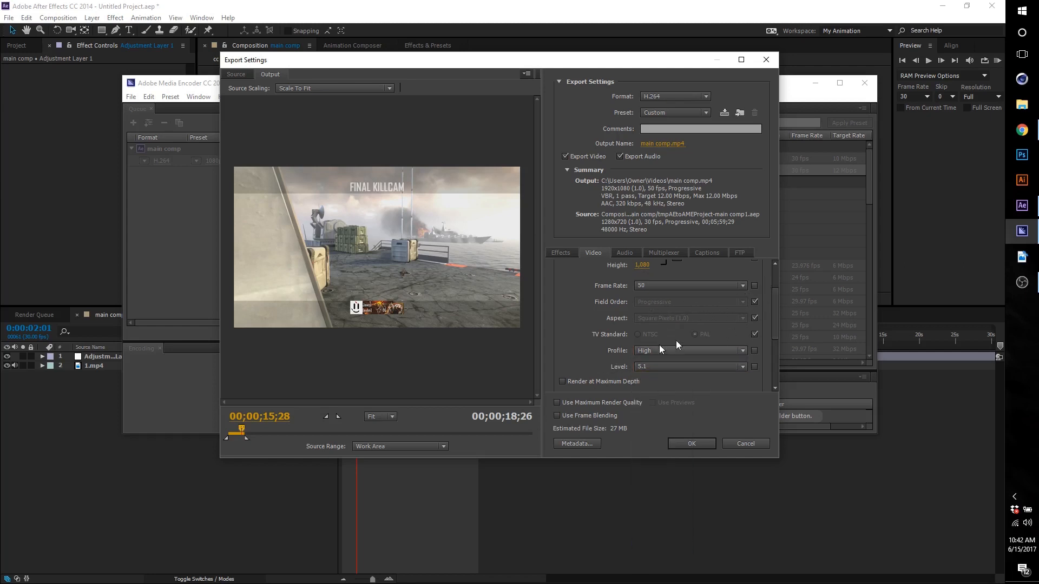
{"action": "left_click_drag", "start_coordinate": [775, 301], "coordinate": [784, 346]}
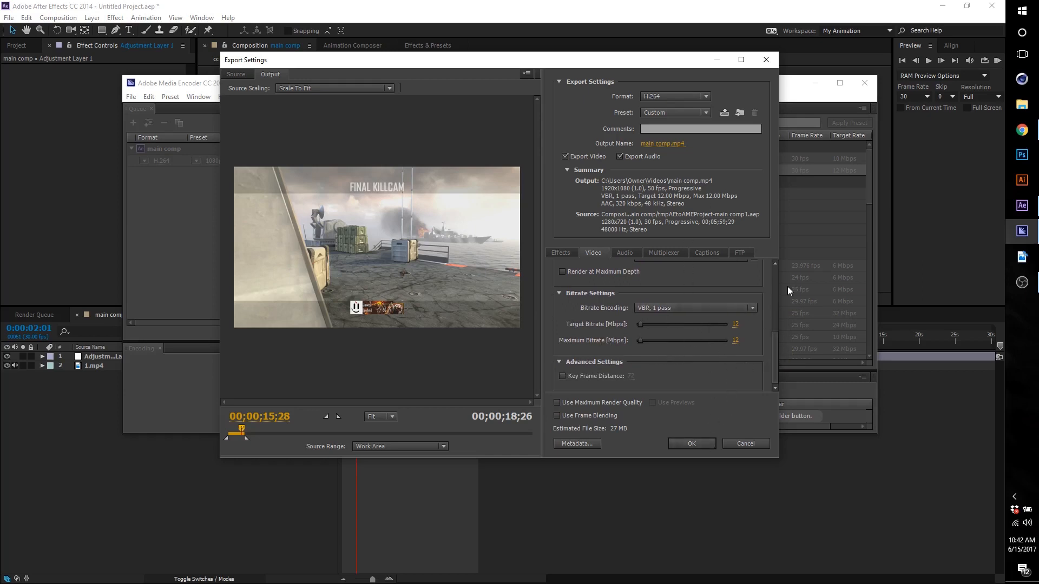
- Discard the custom export settings of the queued main comp and return to the encoding queue
{"action": "left_click_drag", "start_coordinate": [774, 349], "coordinate": [775, 271]}
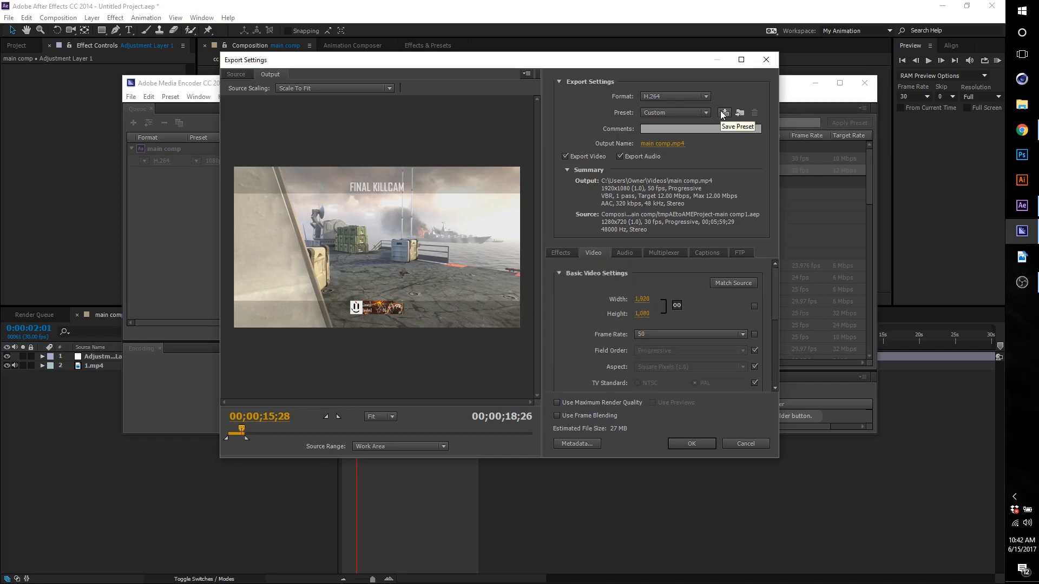
{"action": "left_click", "coordinate": [729, 446]}
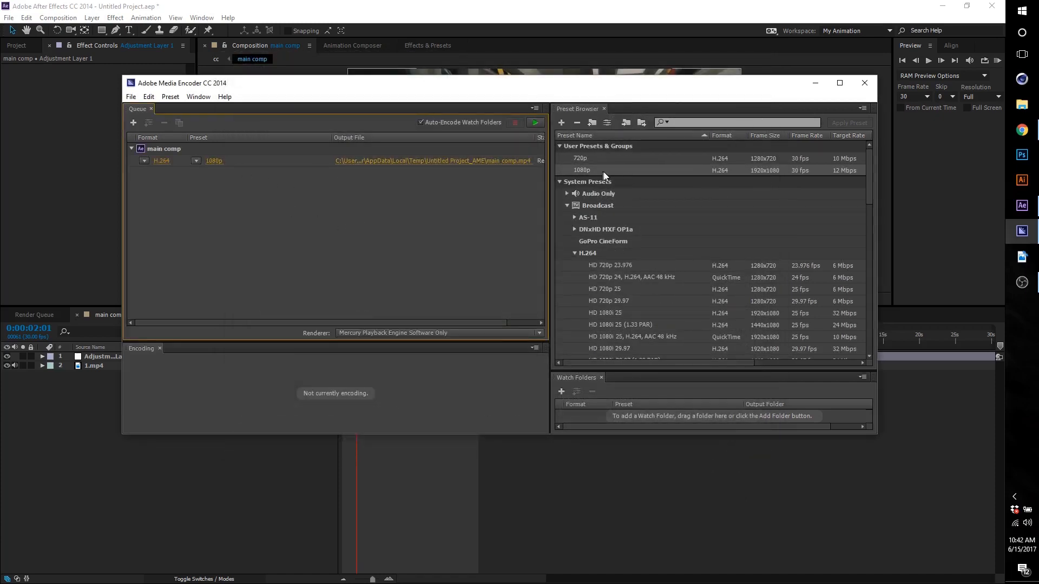
- Set the queued main comp's output file to main comp.mp4 in the Videos folder
{"action": "mouse_move", "coordinate": [604, 171]}
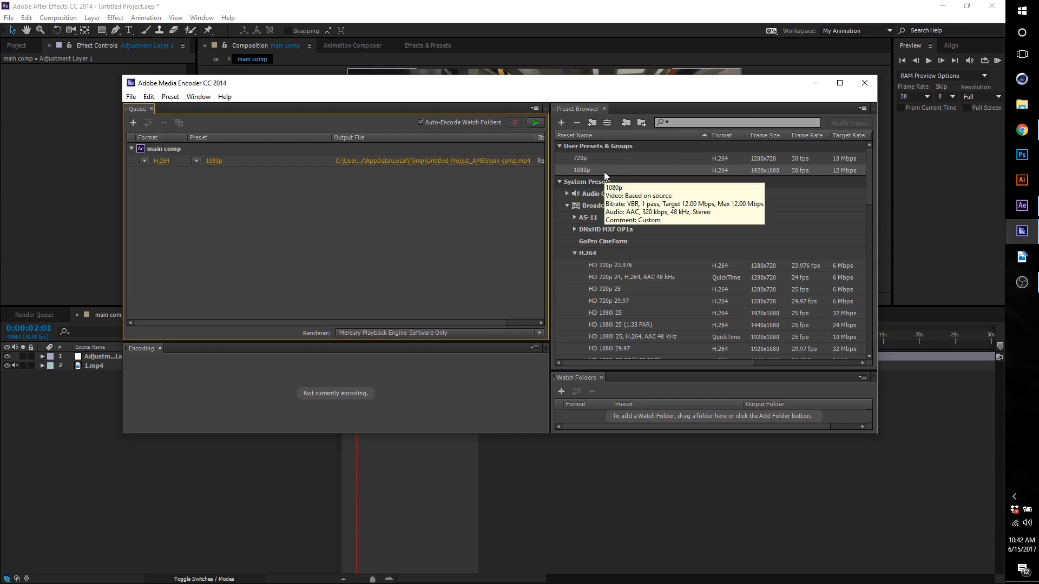
{"action": "left_click", "coordinate": [462, 161]}
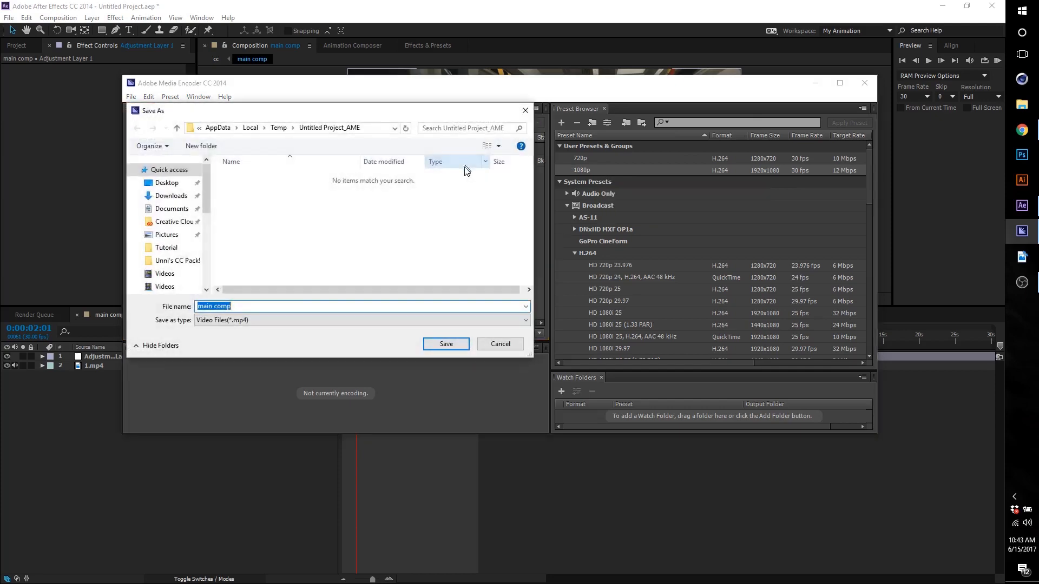
{"action": "left_click", "coordinate": [187, 289]}
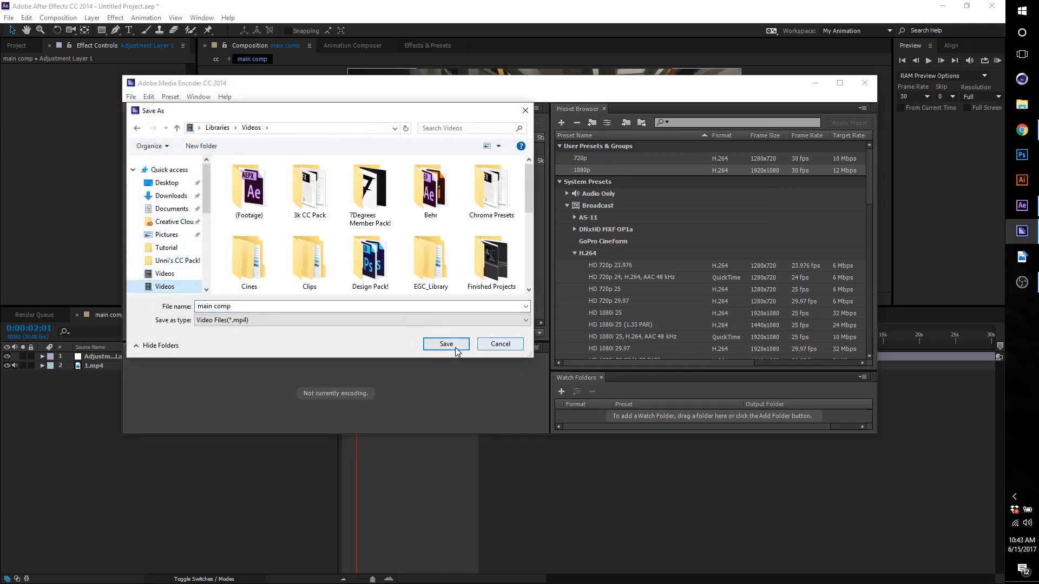
{"action": "left_click", "coordinate": [452, 346]}
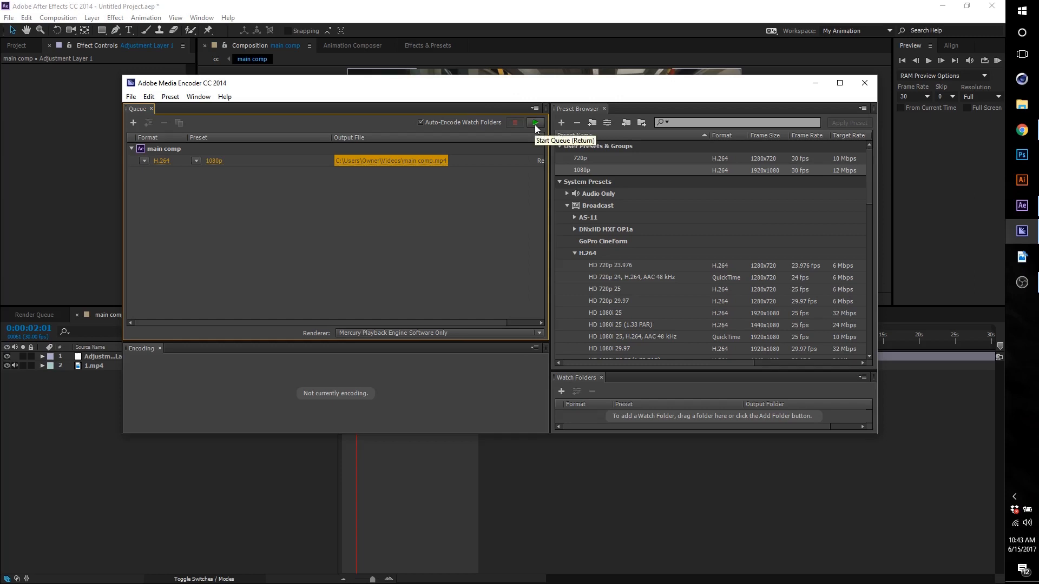